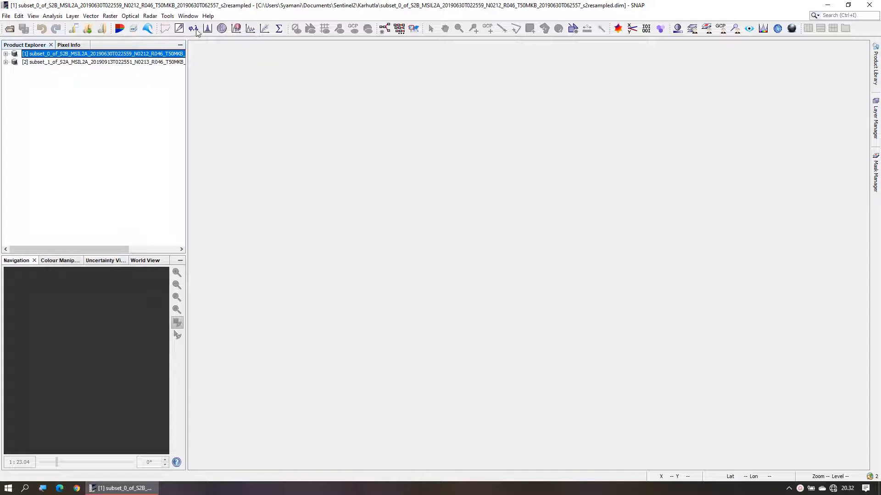
# Step: Open the 20190630 subset product as an RGB image with the Sentinel 2 MSI Natural Colors profile
pyautogui.click(188, 17)
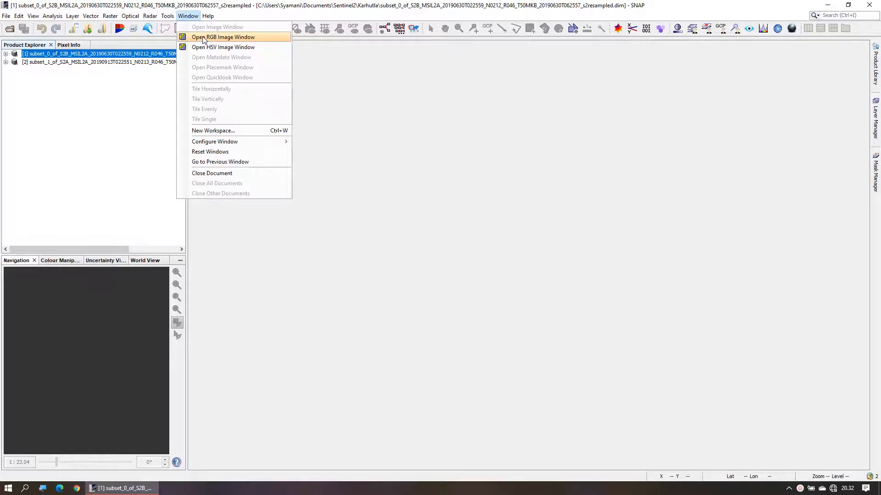
pyautogui.click(203, 38)
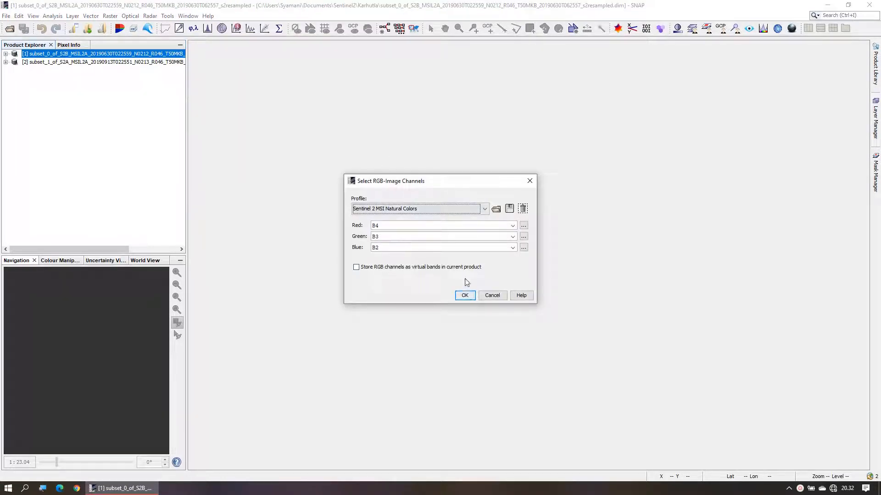
pyautogui.click(466, 296)
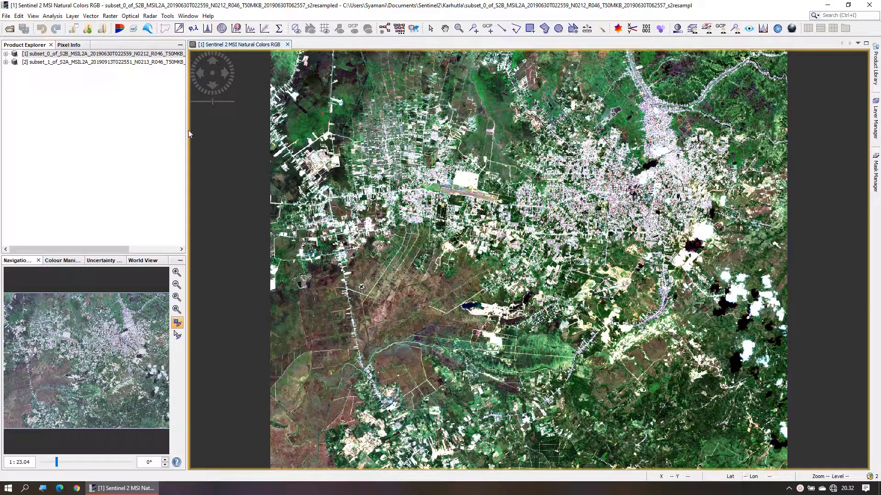
# Step: Open the 20190913 subset product as a Sentinel 2 MSI Natural Colors RGB image and tile the two image windows horizontally
pyautogui.click(105, 62)
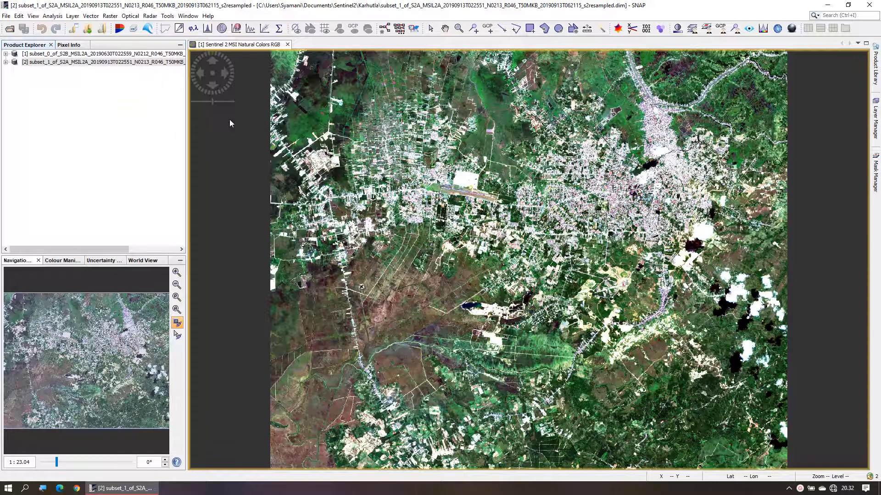
pyautogui.click(188, 15)
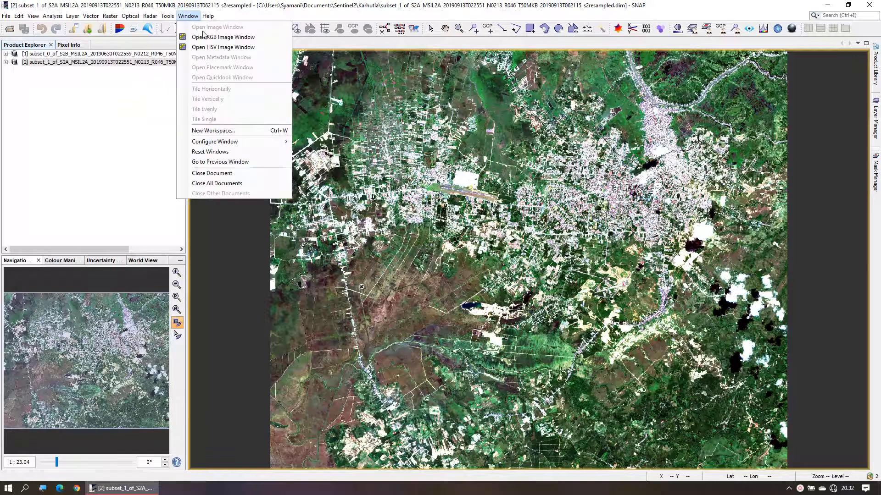
pyautogui.click(205, 34)
pyautogui.click(465, 293)
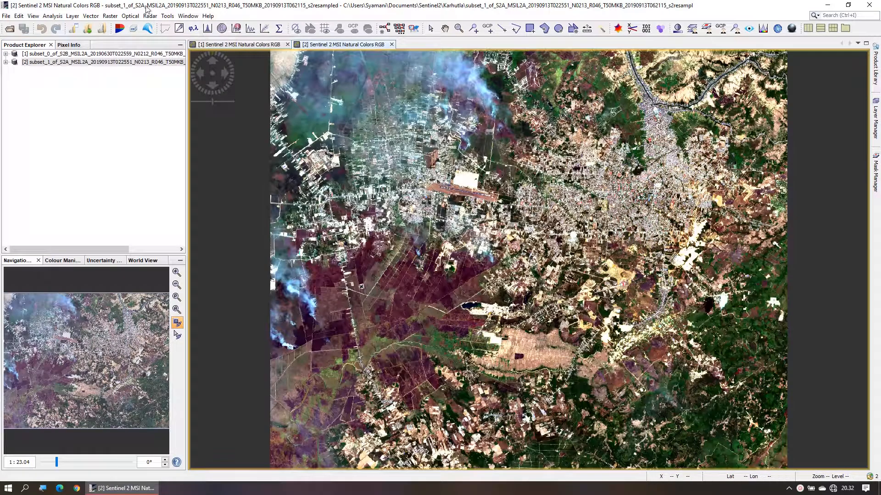
pyautogui.click(188, 16)
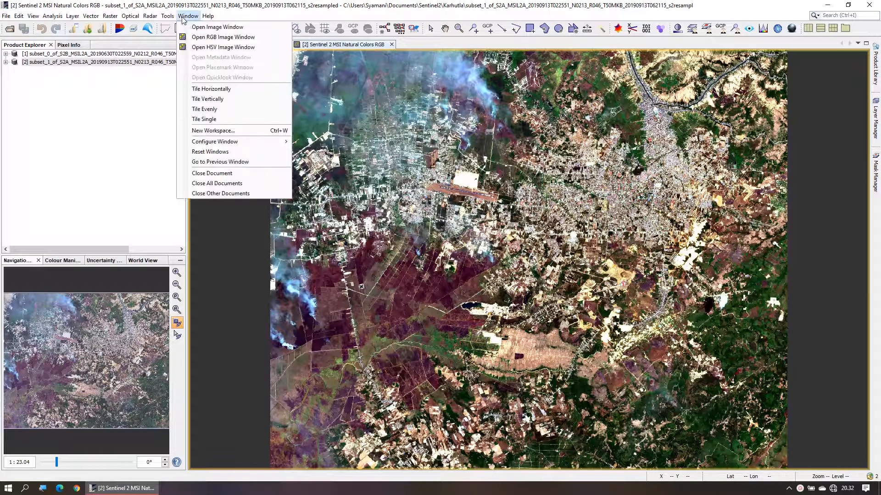
pyautogui.click(206, 87)
# Step: Compare the western and central parts of the June and September images up close, ending with the full extent of both
pyautogui.click(446, 29)
pyautogui.moveTo(323, 102); pyautogui.dragTo(269, 103)
pyautogui.moveTo(402, 235); pyautogui.dragTo(441, 223)
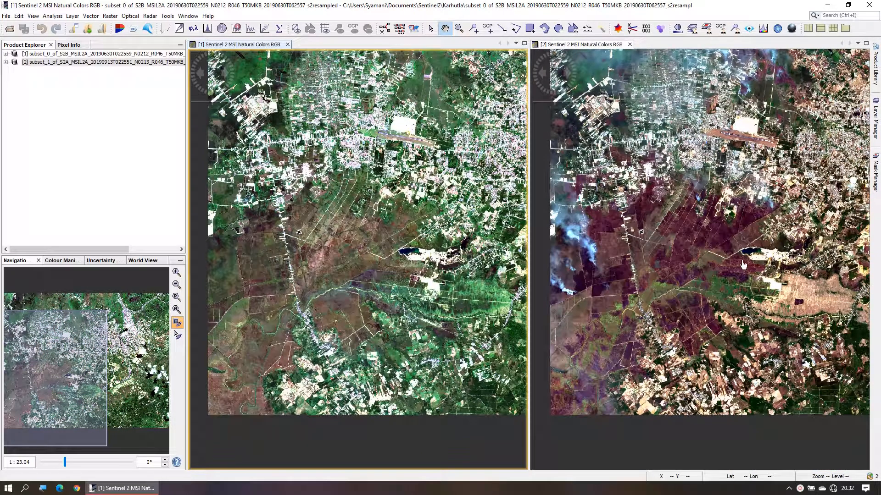
pyautogui.moveTo(423, 288); pyautogui.dragTo(446, 294)
pyautogui.scroll(4, 594, 292)
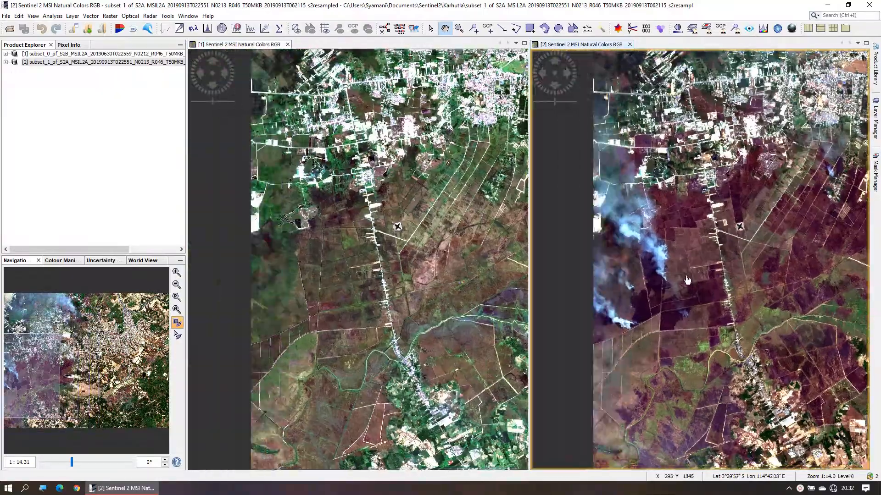
pyautogui.moveTo(687, 280); pyautogui.dragTo(621, 375)
pyautogui.moveTo(814, 165); pyautogui.dragTo(645, 313)
pyautogui.moveTo(731, 224); pyautogui.dragTo(812, 97)
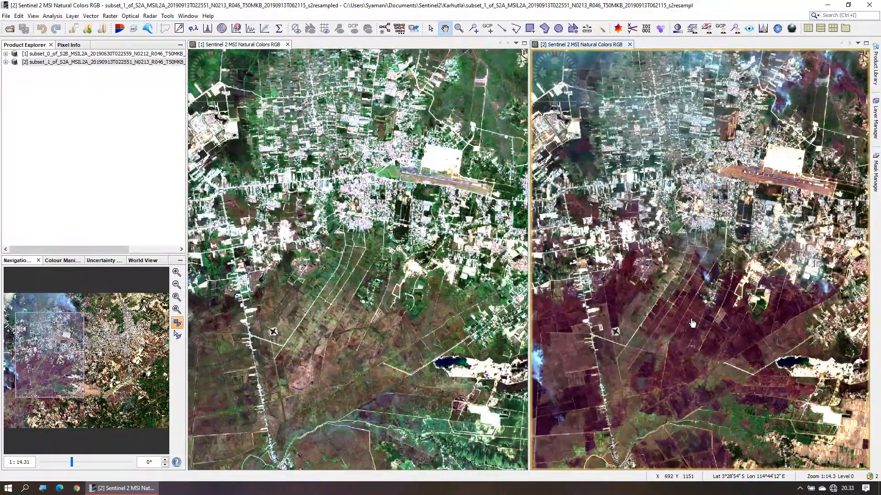
pyautogui.moveTo(692, 323); pyautogui.dragTo(856, 199)
pyautogui.scroll(16, 693, 274)
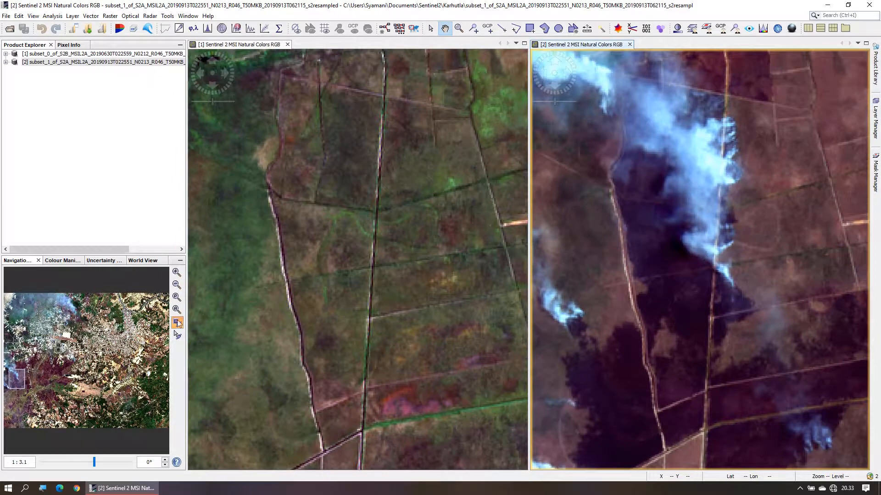
pyautogui.scroll(-12, 706, 260)
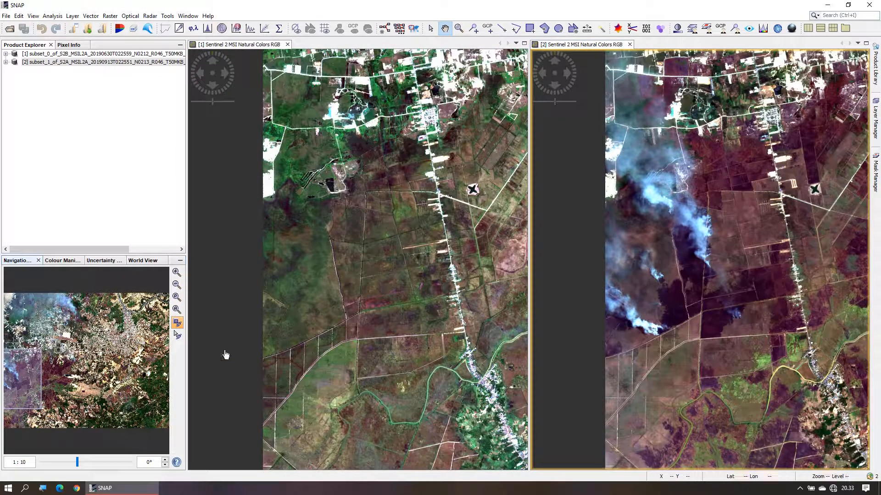
pyautogui.click(177, 310)
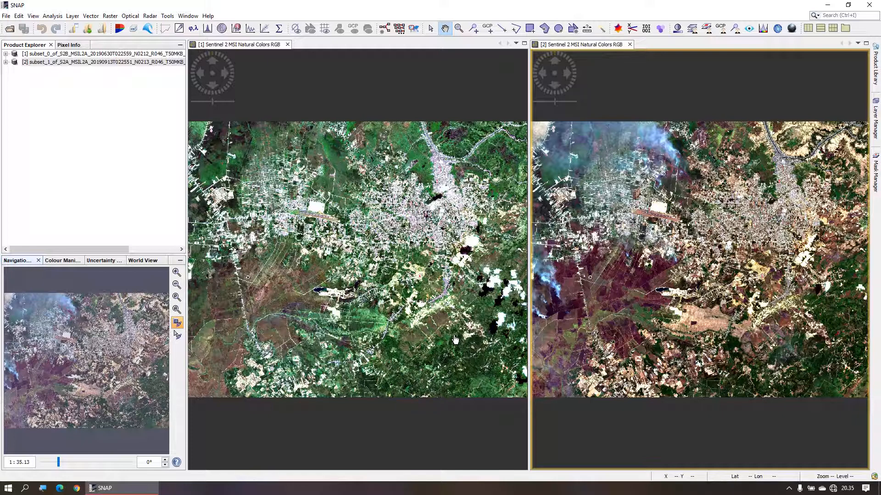
# Step: Start a Band Maths band named NBRprefire for the 20190630 subset product
pyautogui.click(105, 55)
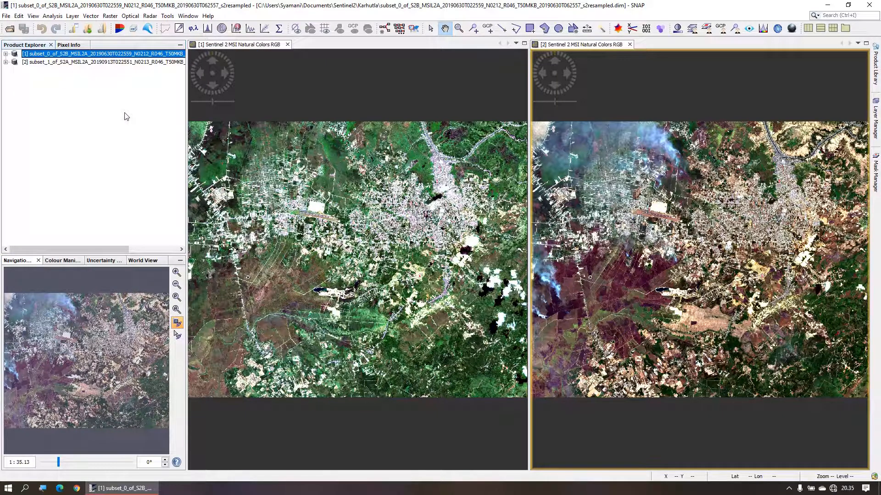
pyautogui.click(110, 16)
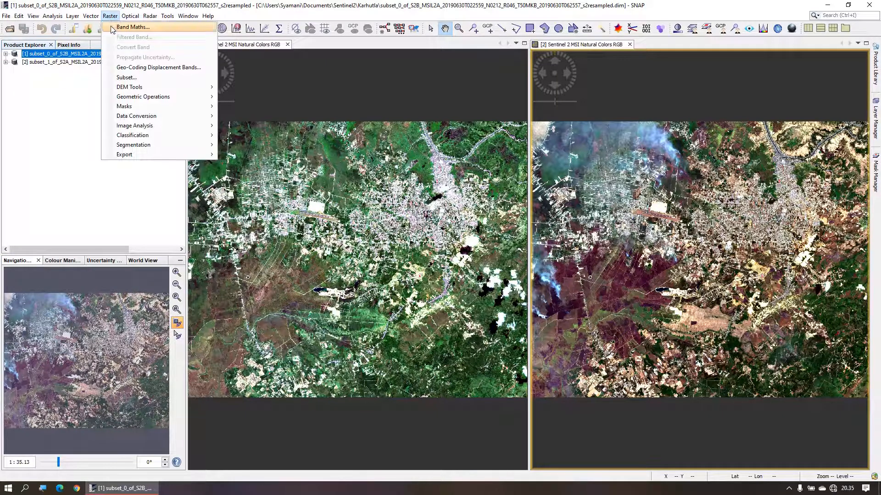
pyautogui.click(133, 27)
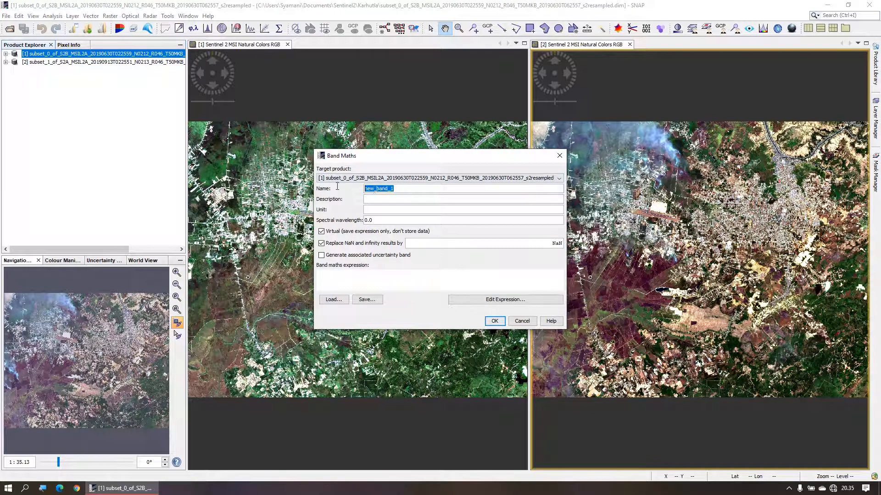
pyautogui.write('N')
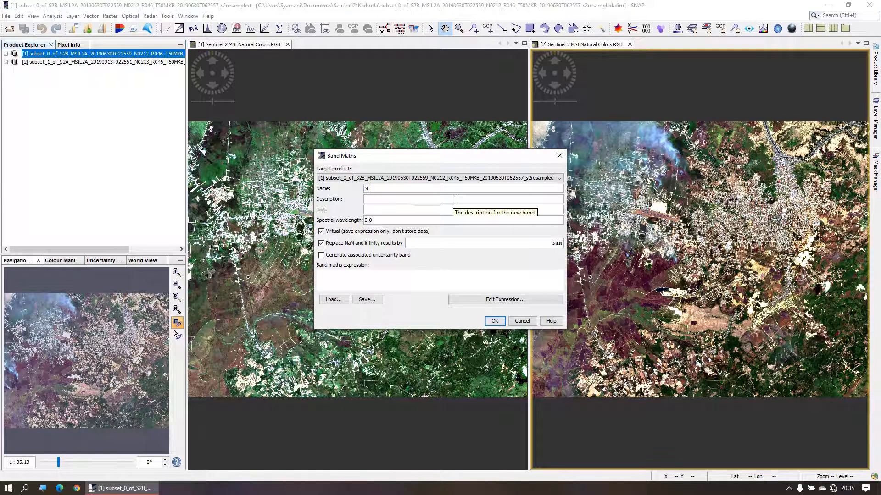
pyautogui.write('BRprefire')
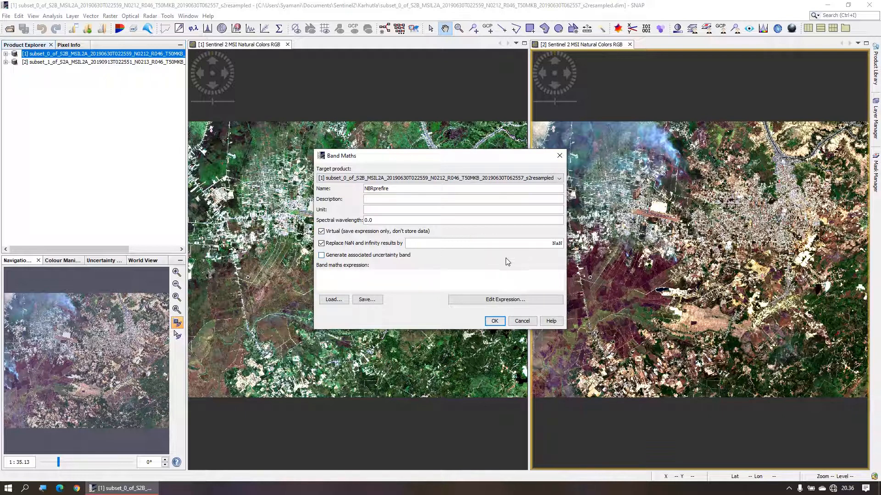
# Step: Enter the NBR numerator ($1.B8 - $1.B12) and the division sign with an opening parenthesis in the NBRprefire expression
pyautogui.click(504, 299)
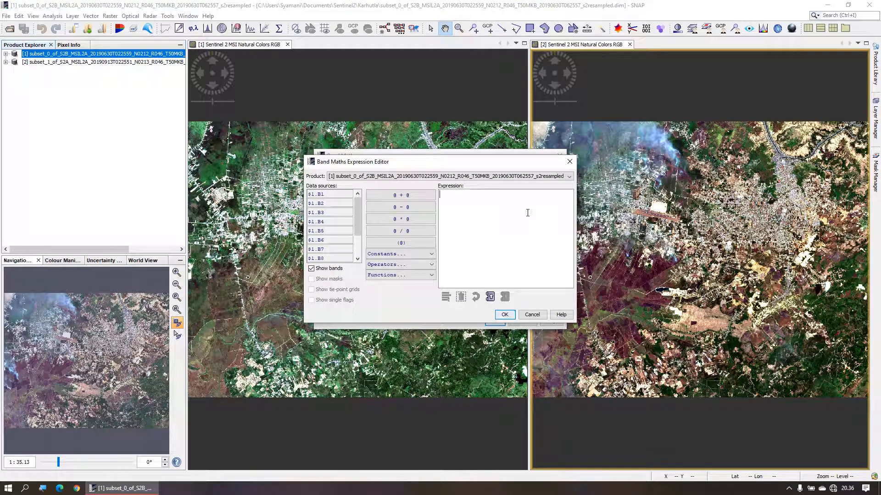
pyautogui.write('(')
pyautogui.doubleClick(335, 258)
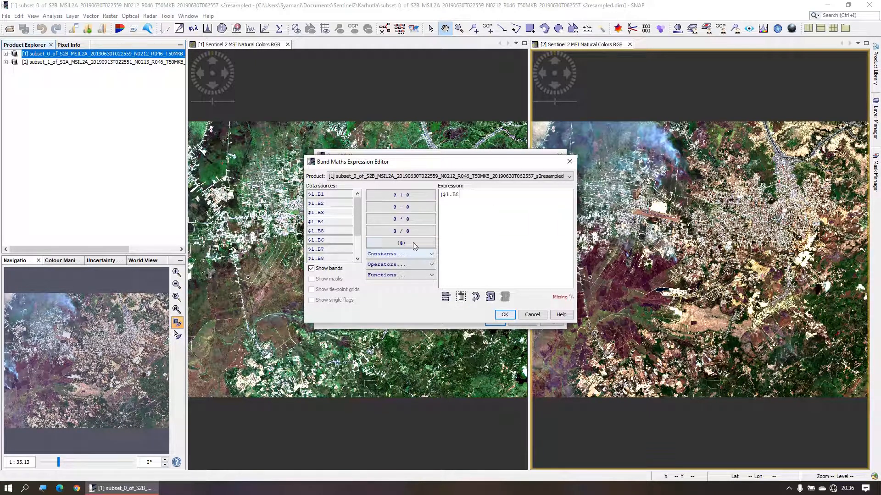
pyautogui.click(442, 238)
pyautogui.write('-')
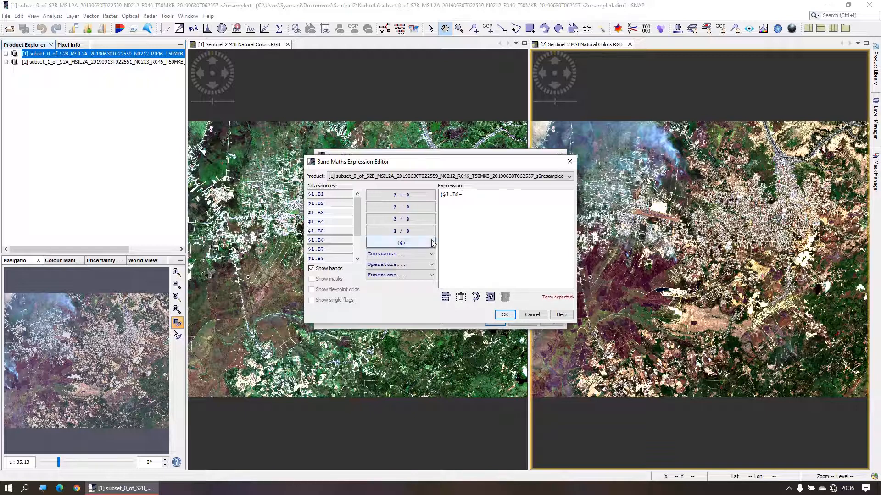
pyautogui.moveTo(358, 218); pyautogui.dragTo(362, 242)
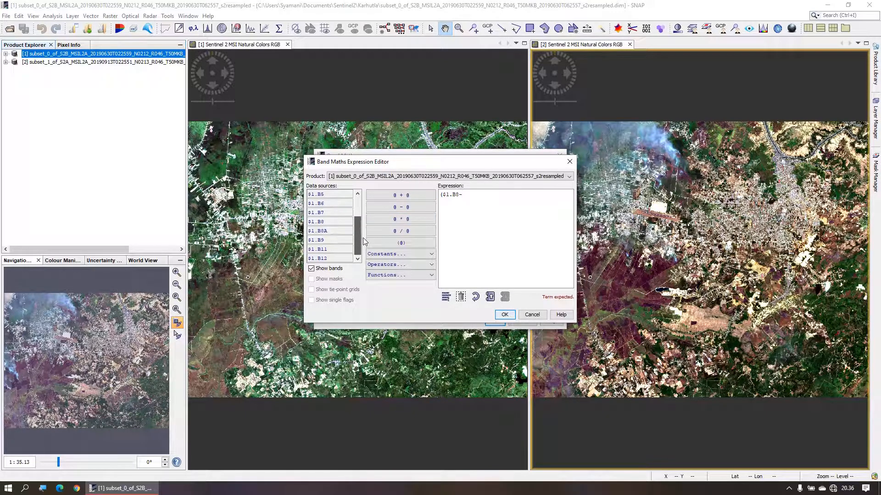
pyautogui.doubleClick(339, 258)
pyautogui.write(')/(')
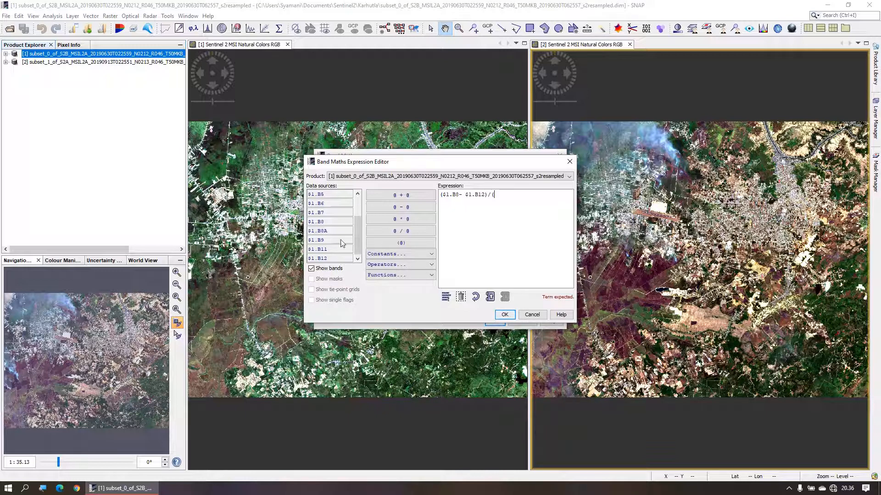
# Step: Complete the expression with the denominator ($1.B8 + $1.B12), check it, and create the NBRprefire band
pyautogui.doubleClick(341, 223)
pyautogui.write('+')
pyautogui.click(329, 258)
pyautogui.doubleClick(328, 259)
pyautogui.write(')')
pyautogui.press('super+plus')
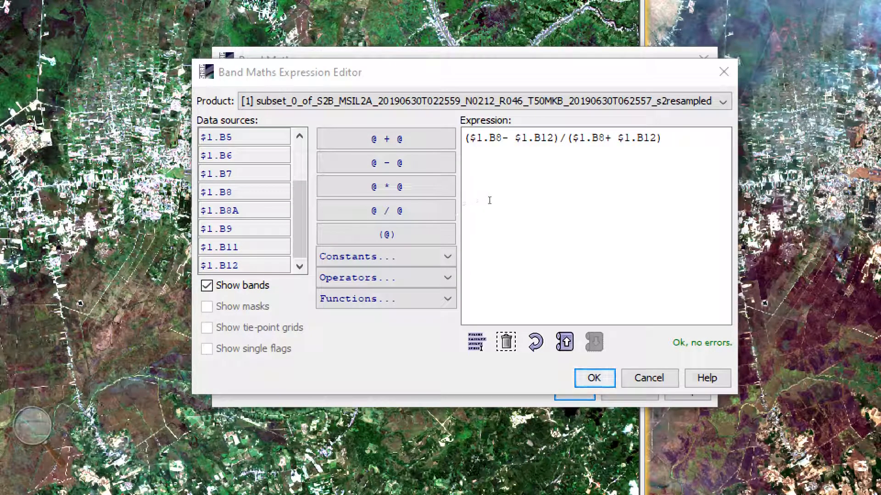
pyautogui.click(32, 425)
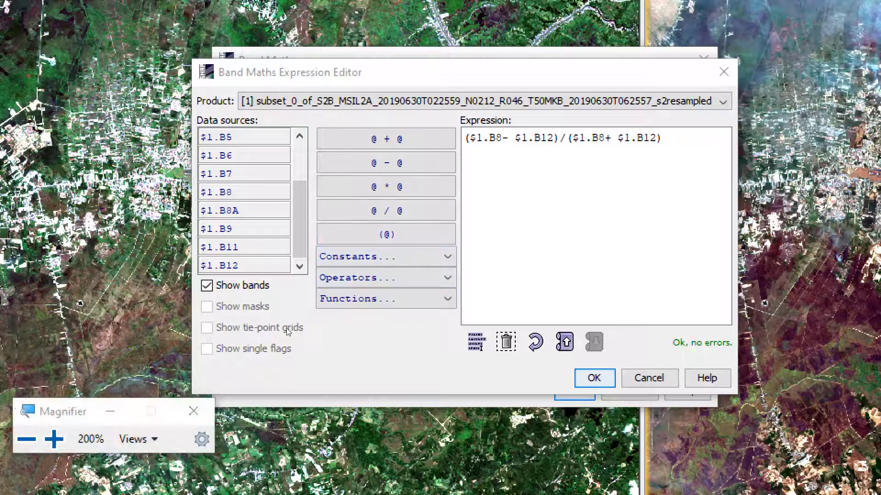
pyautogui.click(189, 409)
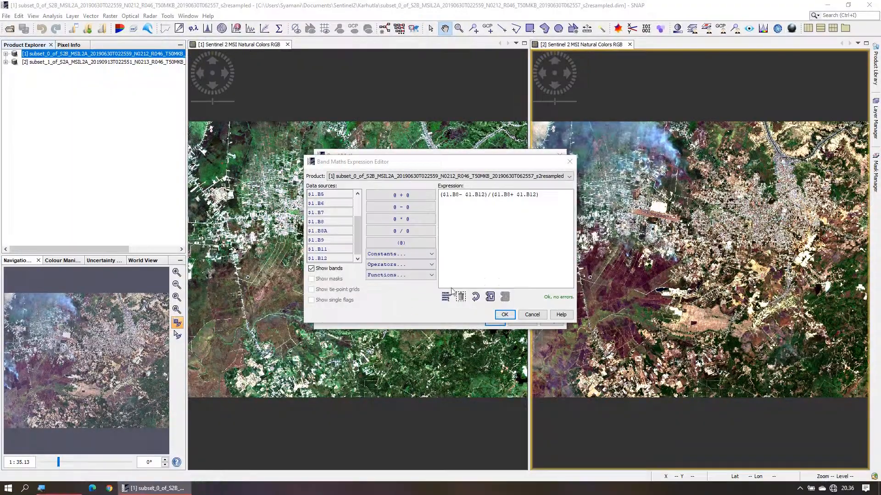
pyautogui.click(504, 314)
pyautogui.click(496, 322)
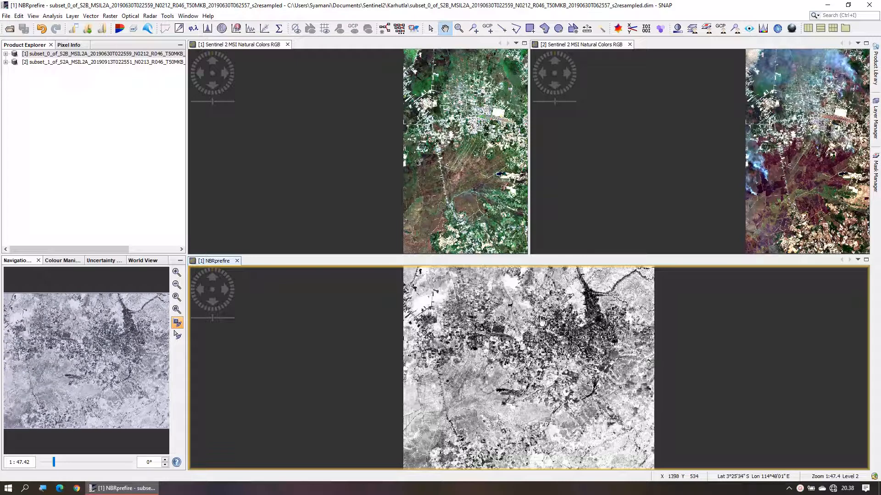
# Step: Start a Band Maths band named NBRpostfire for the 20190913 subset product
pyautogui.click(107, 64)
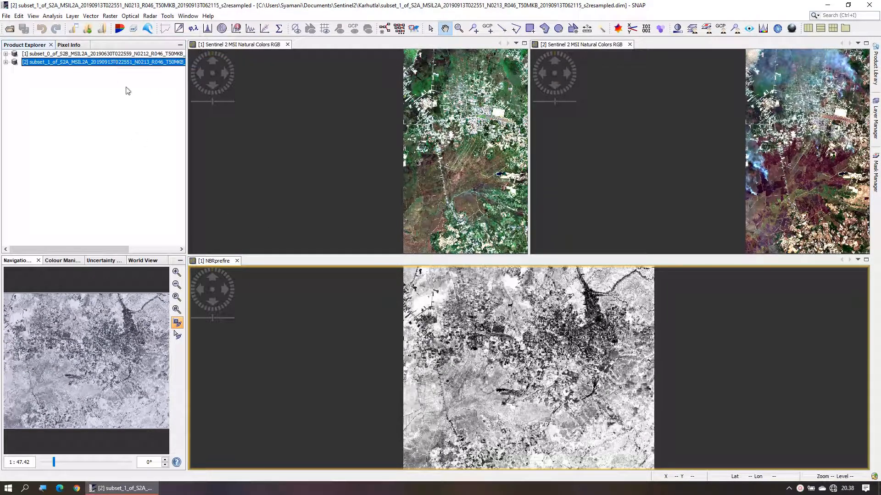
pyautogui.click(110, 16)
pyautogui.click(132, 27)
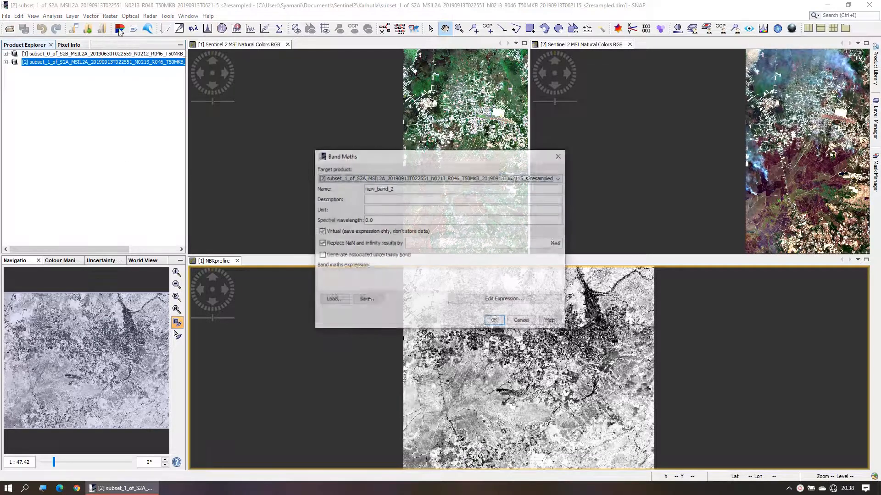
pyautogui.moveTo(419, 189); pyautogui.dragTo(360, 192)
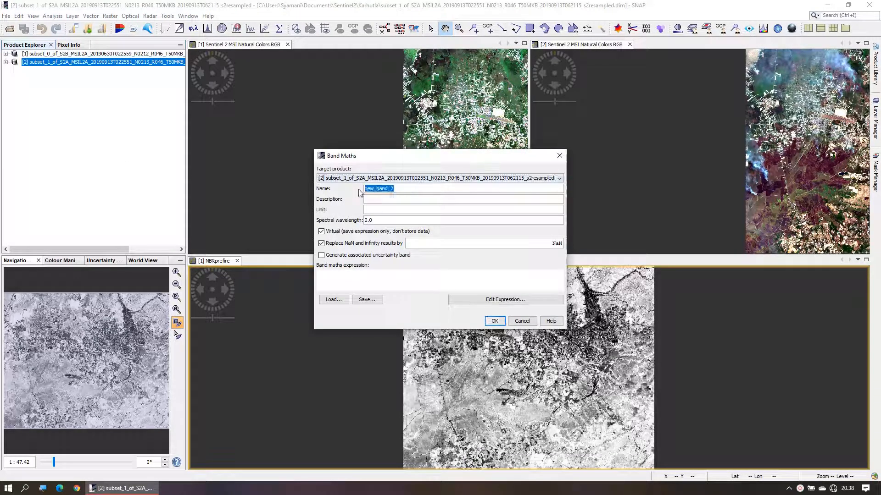
pyautogui.write('NBRp')
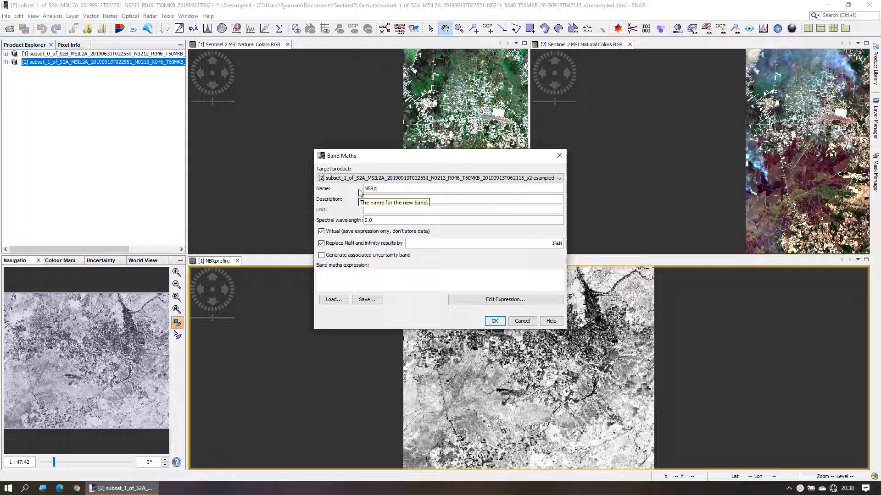
pyautogui.write('ostfire')
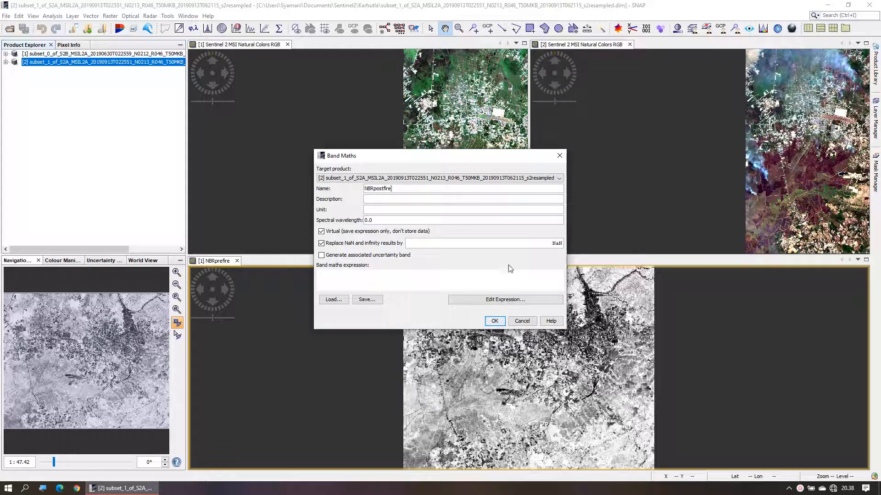
# Step: Enter the NBR numerator ($2.B8 - $2.B12) and the division sign with an opening parenthesis in the NBRpostfire expression
pyautogui.click(504, 299)
pyautogui.write('(')
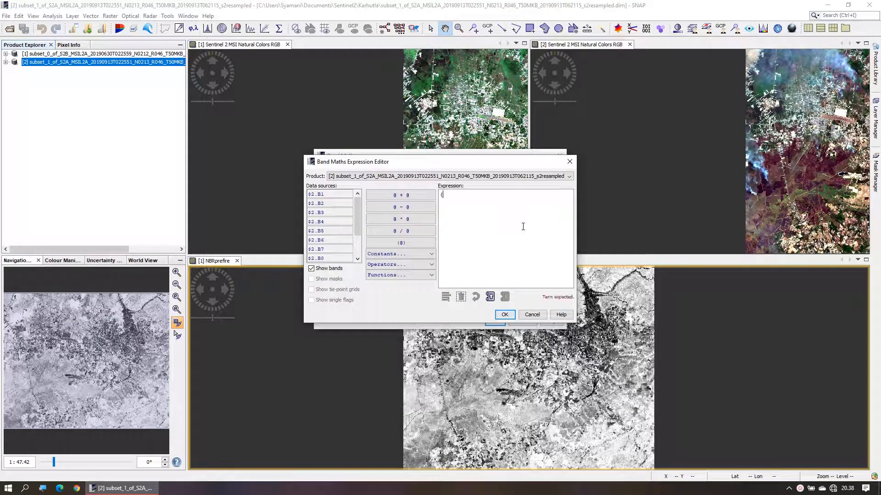
pyautogui.click(327, 259)
pyautogui.write('-')
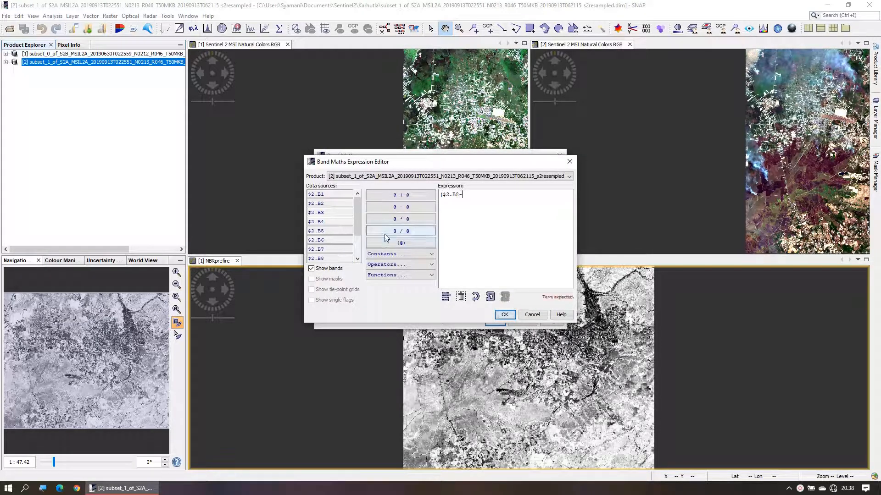
pyautogui.moveTo(359, 229); pyautogui.dragTo(358, 253)
pyautogui.click(338, 258)
pyautogui.write(')/(')
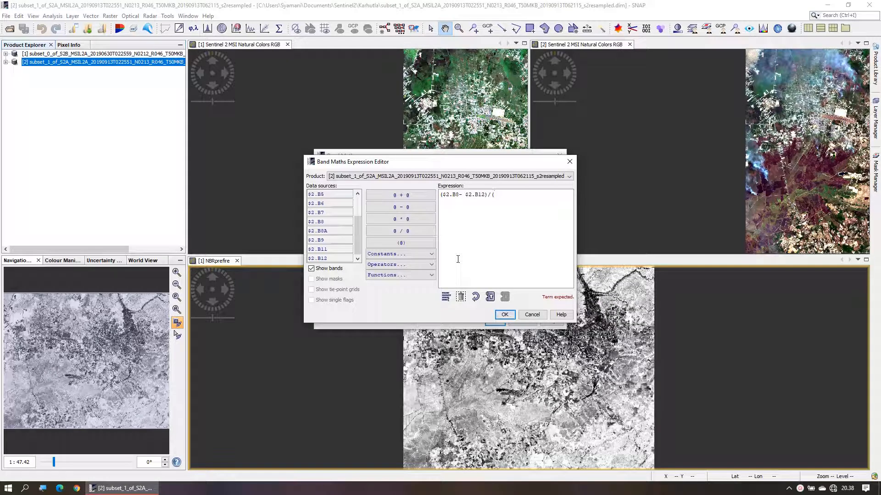
# Step: Complete the expression with the denominator ($2.B8 + $2.B12) and create the NBRpostfire band
pyautogui.click(340, 222)
pyautogui.write('+')
pyautogui.click(331, 260)
pyautogui.write(')')
pyautogui.click(499, 315)
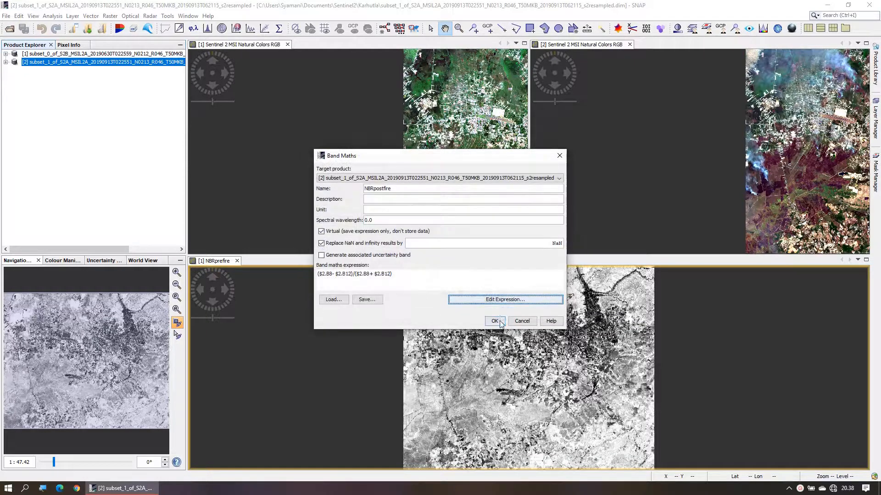
pyautogui.click(495, 323)
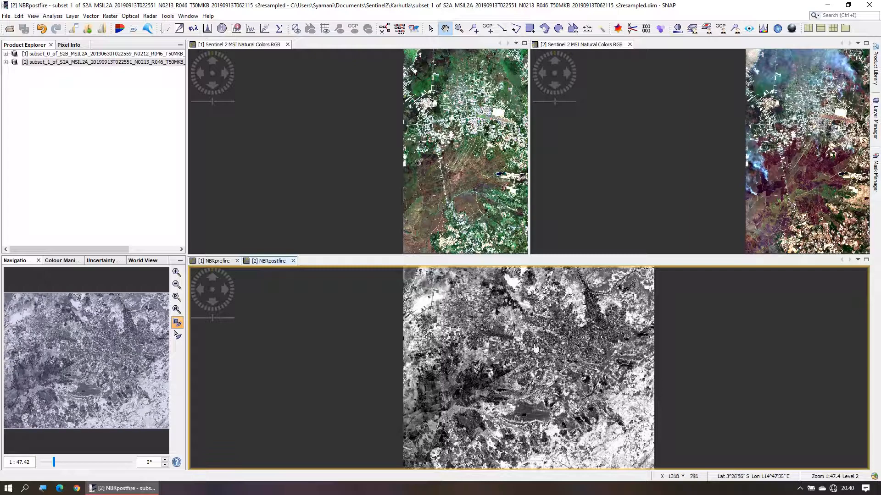
# Step: Close the natural-colour RGB, NBRprefire and NBRpostfire image views
pyautogui.click(287, 45)
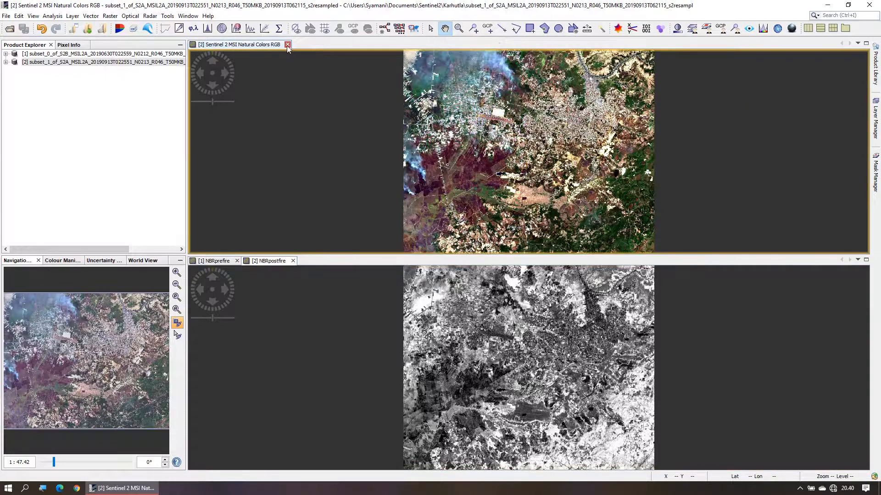
pyautogui.click(287, 44)
pyautogui.click(292, 44)
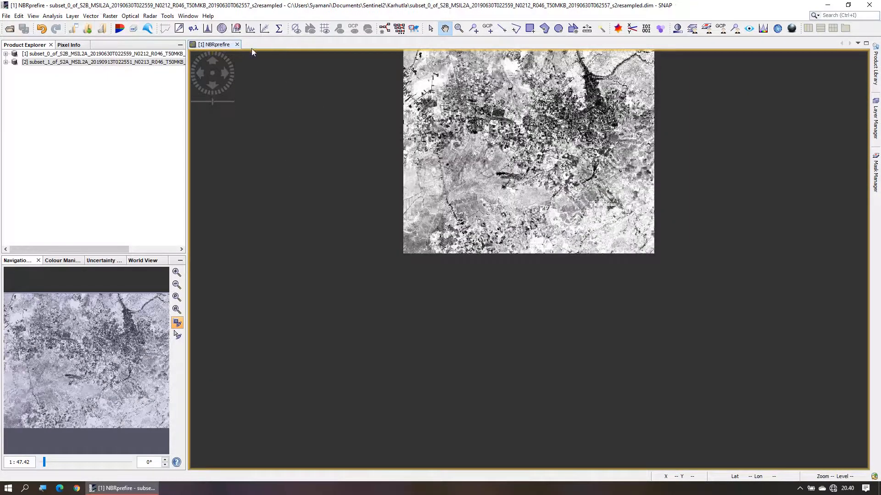
pyautogui.click(237, 44)
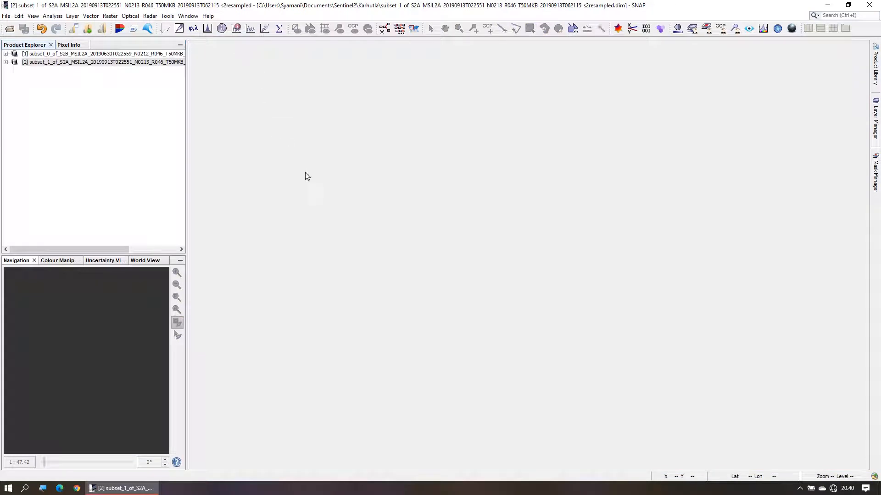
# Step: Start a Band Maths band named RBR for the 20190913 subset product
pyautogui.hotkey('ctrl', 'i')
pyautogui.click(110, 15)
pyautogui.click(120, 24)
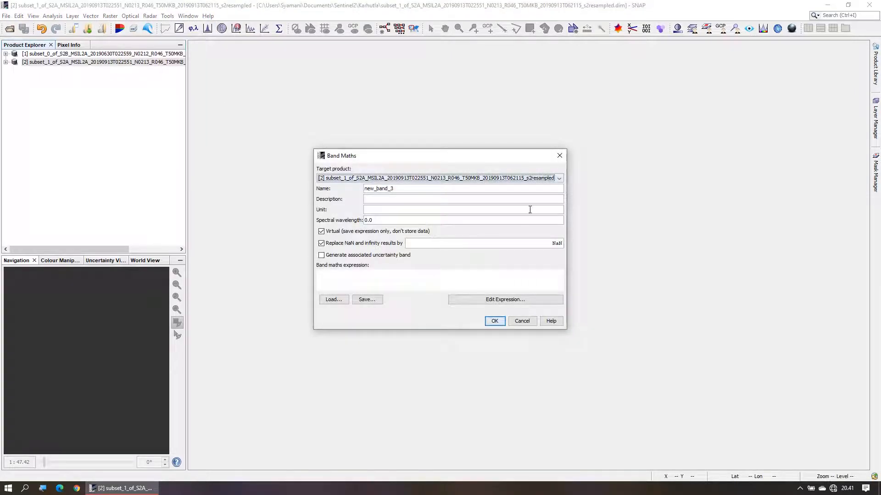
pyautogui.doubleClick(417, 190)
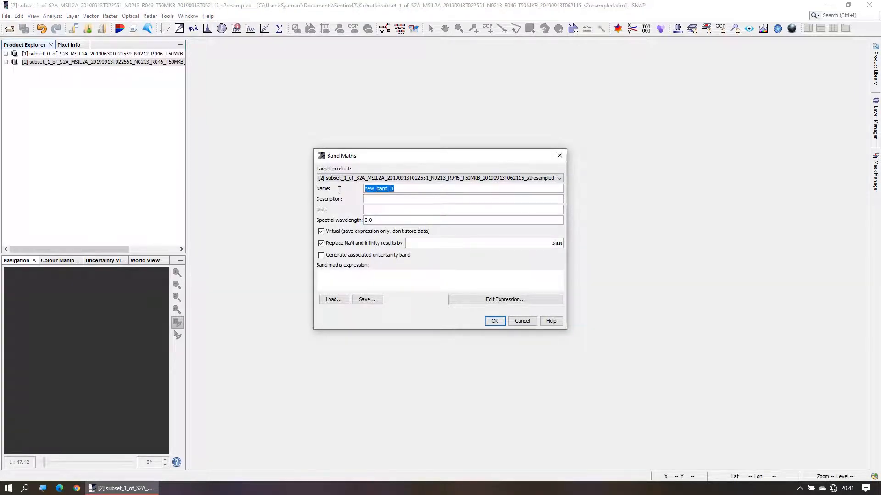
pyautogui.write('RBR')
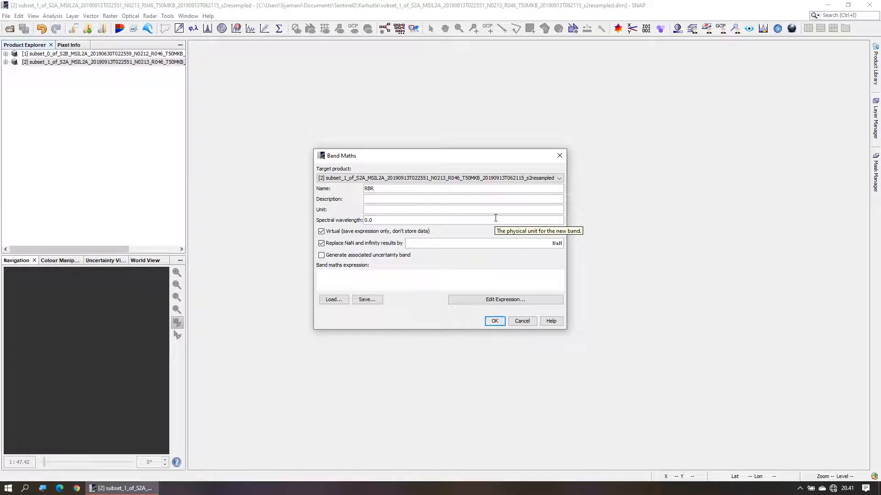
# Step: Enter the RBR numerator ($1.NBRprefire - $2.NBRpostfire), taking each band from its own product
pyautogui.click(495, 299)
pyautogui.write('(')
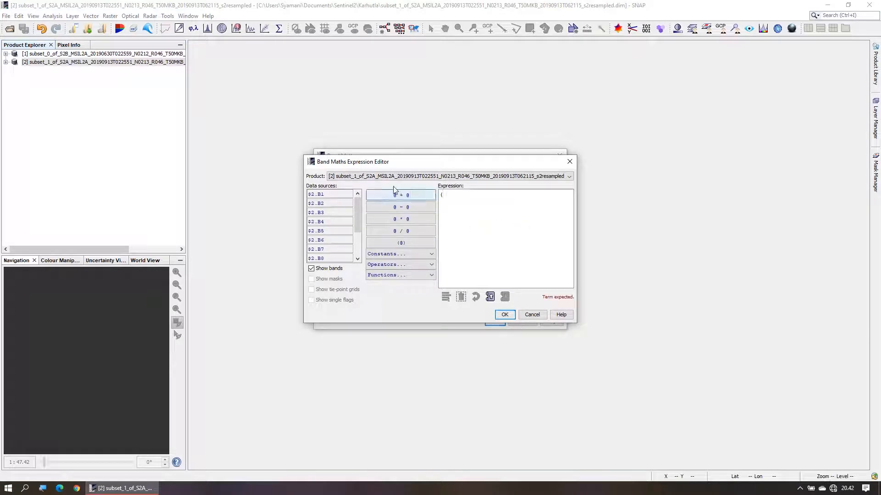
pyautogui.click(372, 178)
pyautogui.click(365, 192)
pyautogui.scroll(-3, 355, 230)
pyautogui.click(348, 259)
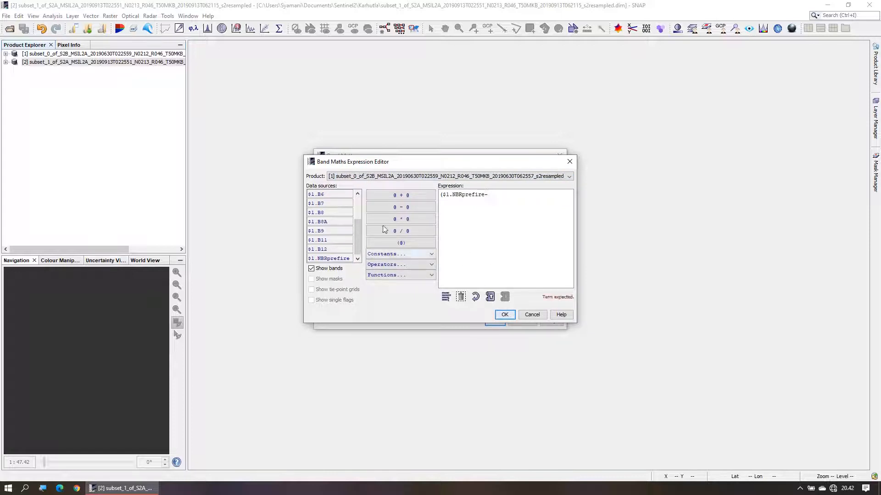
pyautogui.click(378, 178)
pyautogui.click(374, 186)
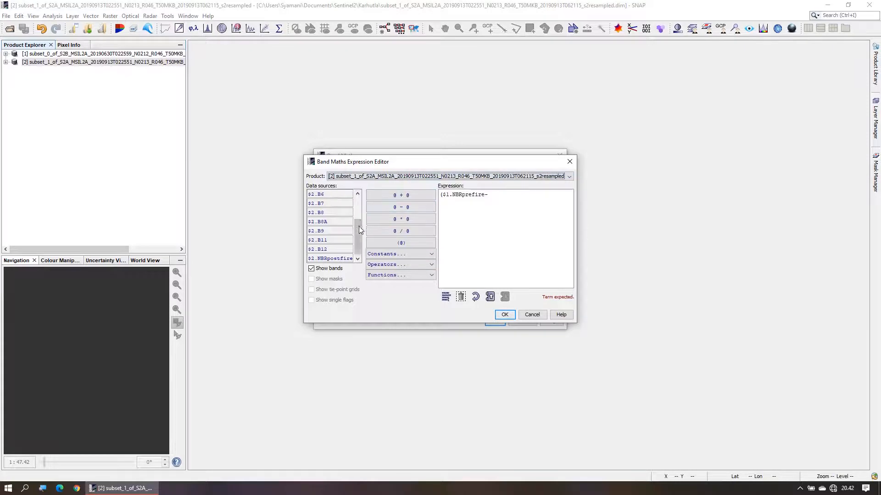
pyautogui.click(340, 258)
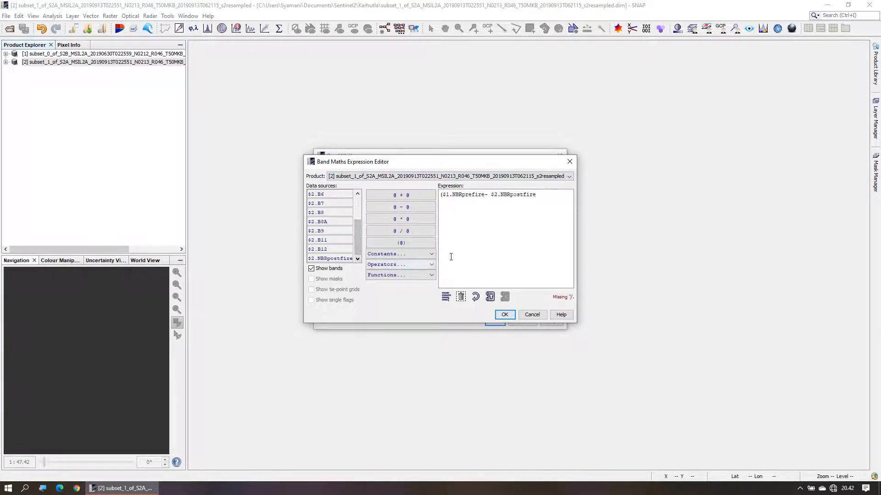
pyautogui.write(')')
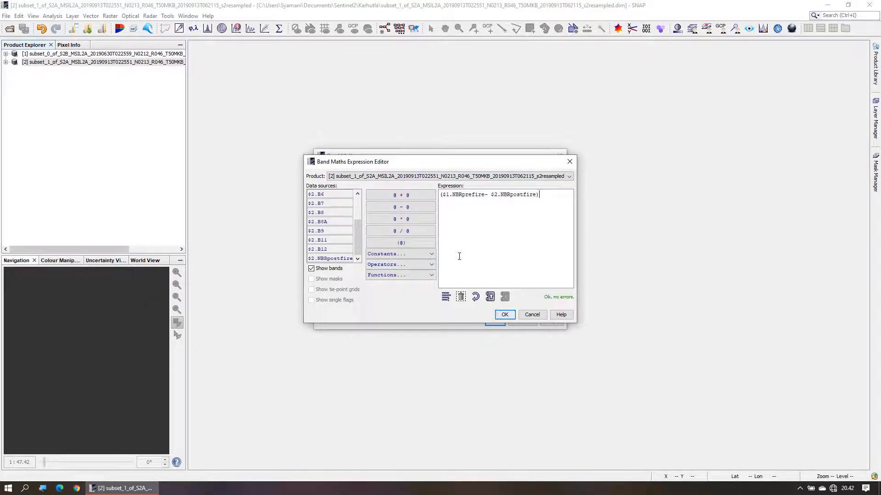
# Step: Divide the RBR numerator by ($1.NBRprefire+1.001), using the NBRprefire band of the 20190630 product
pyautogui.write('/(')
pyautogui.click(390, 178)
pyautogui.click(370, 187)
pyautogui.click(337, 258)
pyautogui.write('+1')
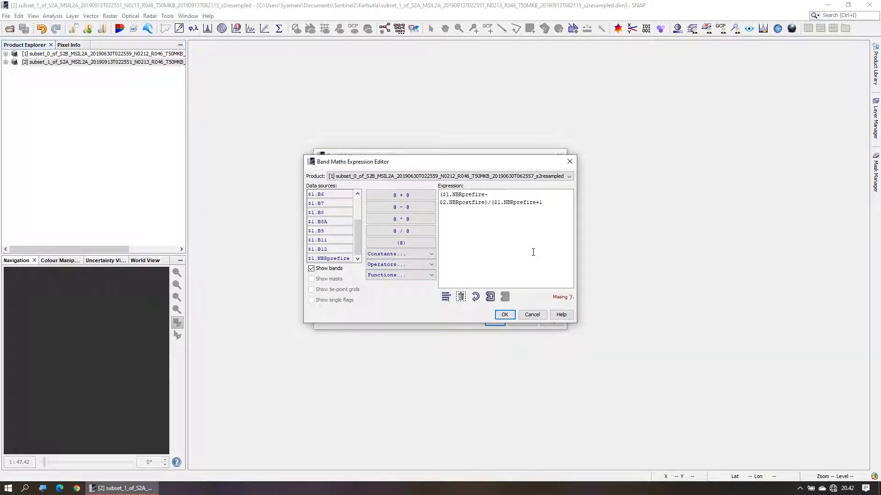
pyautogui.write('.001)')
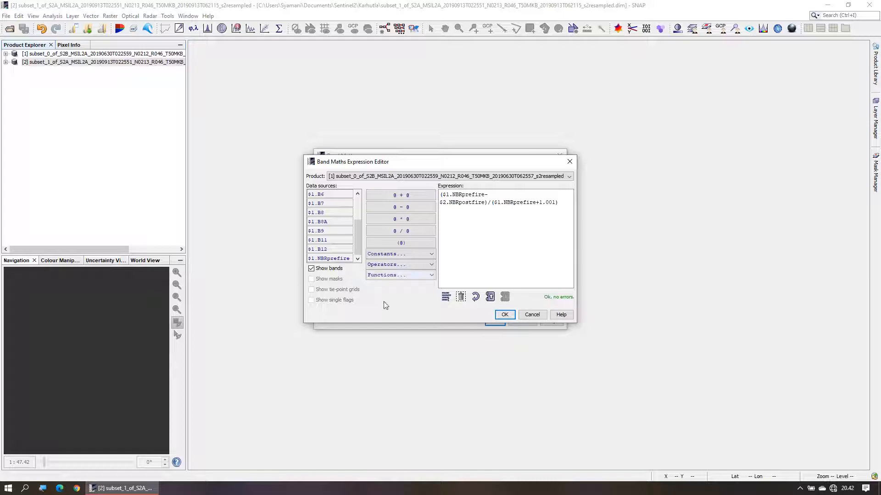
# Step: Check the RBR expression under magnification and create the band, accepting the references to multiple products
pyautogui.click(43, 489)
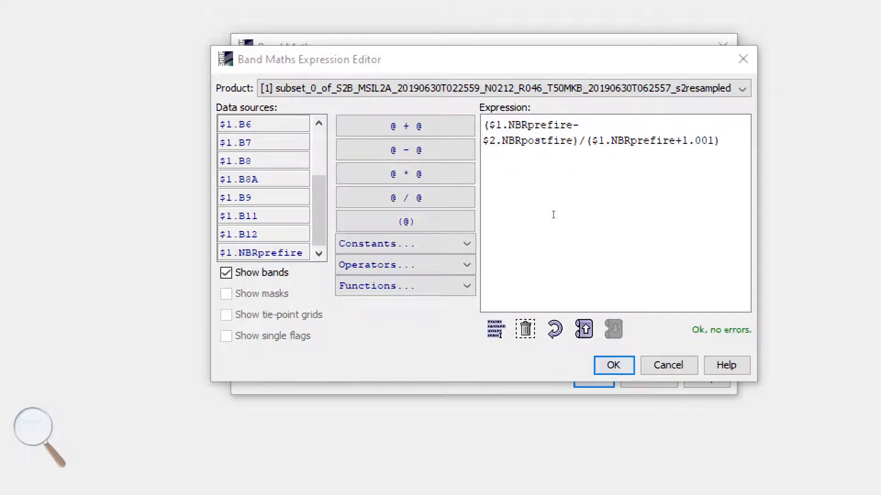
pyautogui.click(33, 429)
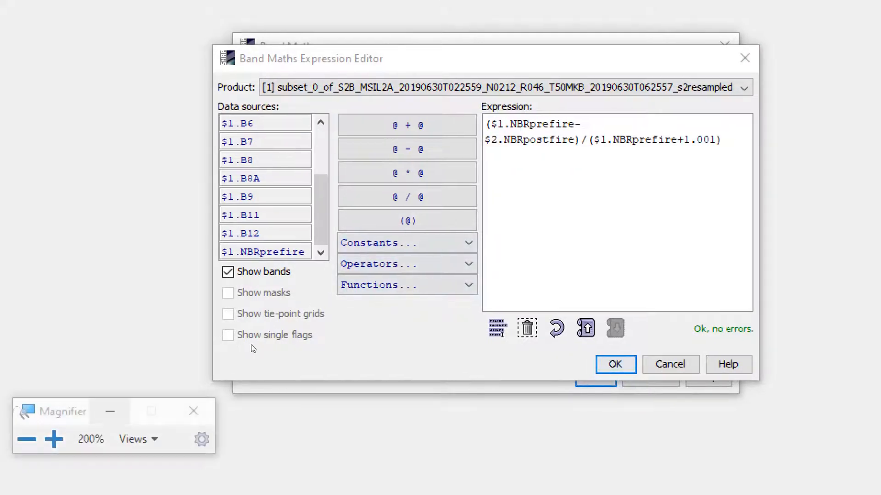
pyautogui.click(193, 410)
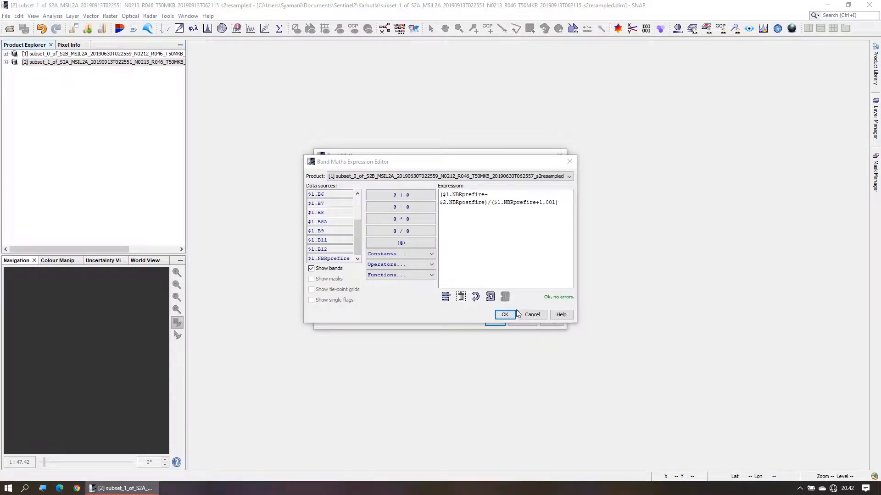
pyautogui.click(504, 315)
pyautogui.click(495, 321)
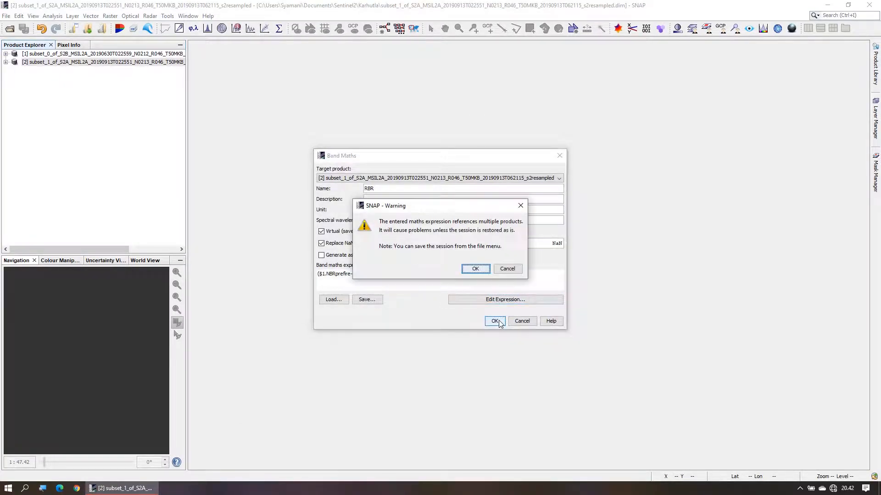
pyautogui.click(475, 269)
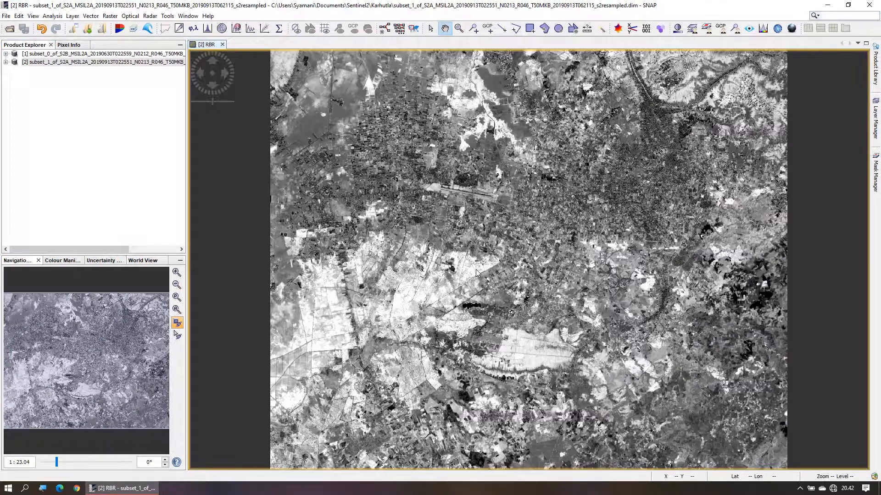
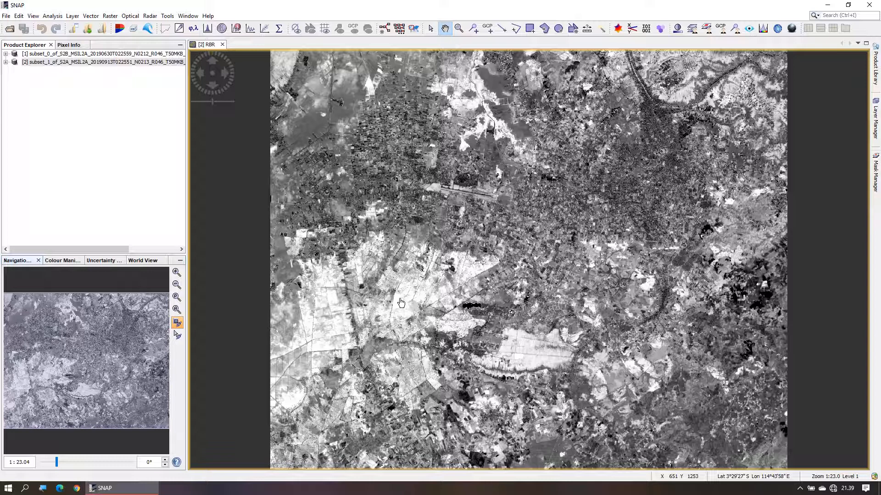
# Step: Compute accurate statistics for the RBR band in the slider colour editor and examine its minimum and maximum under magnification
pyautogui.click(63, 261)
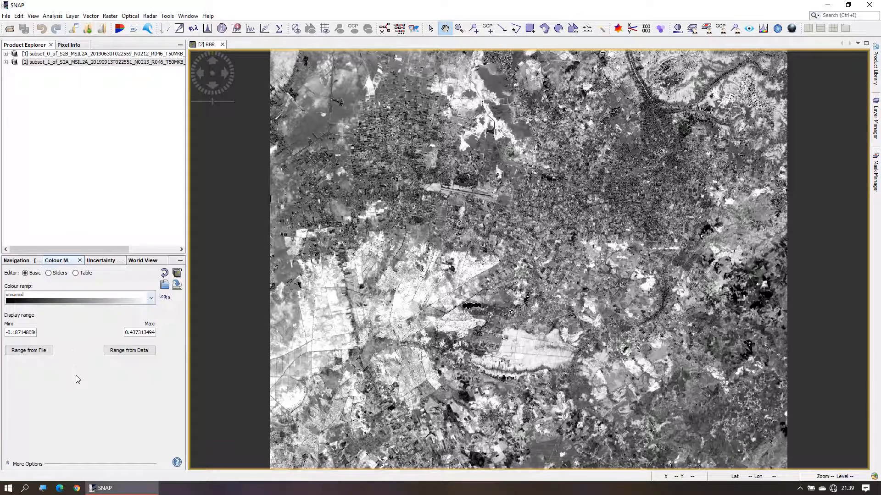
pyautogui.click(56, 274)
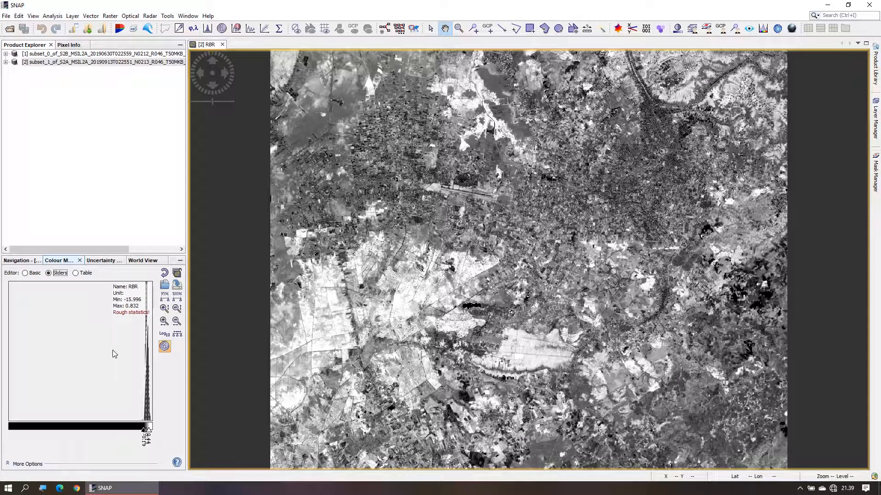
pyautogui.click(134, 314)
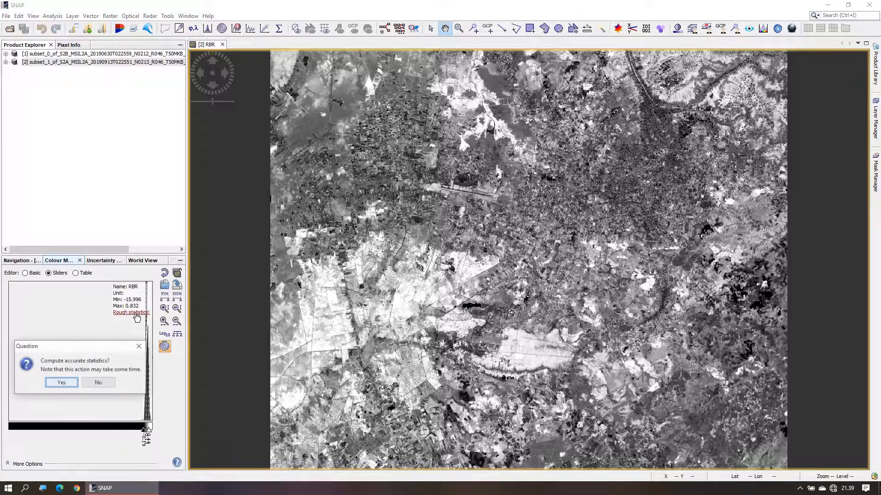
pyautogui.click(62, 383)
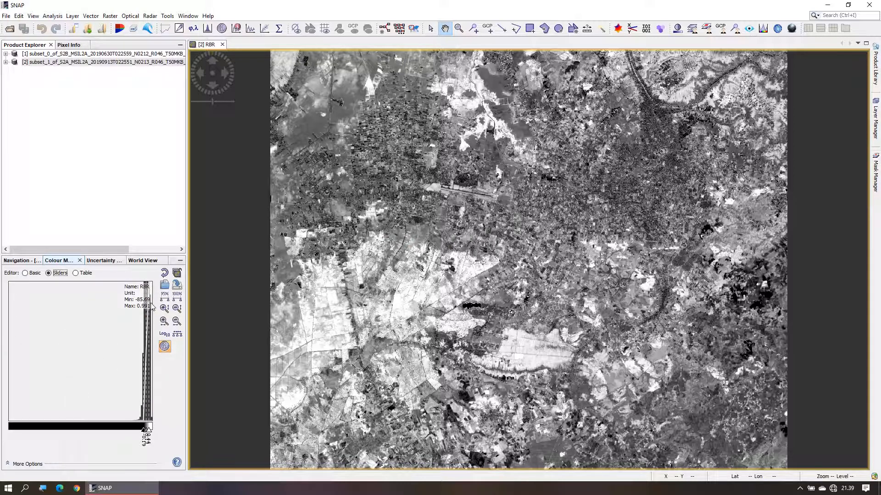
pyautogui.press('super+plus')
pyautogui.press('super+plus')
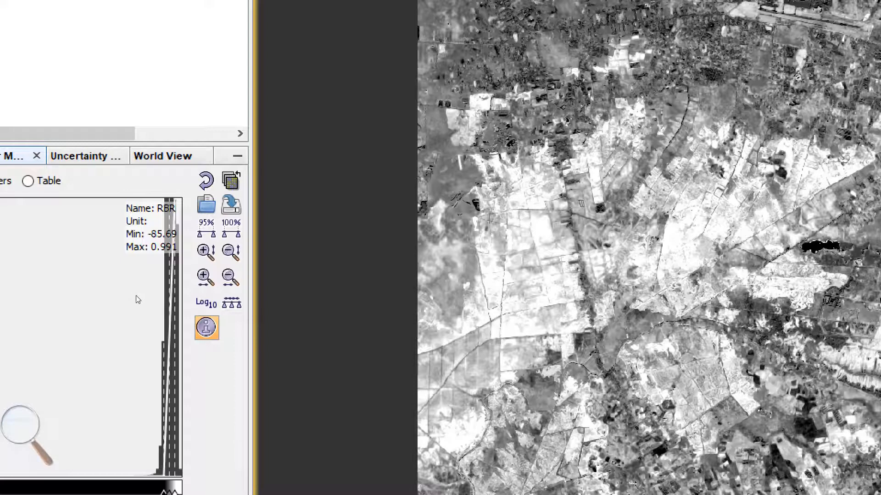
pyautogui.click(78, 394)
pyautogui.click(180, 410)
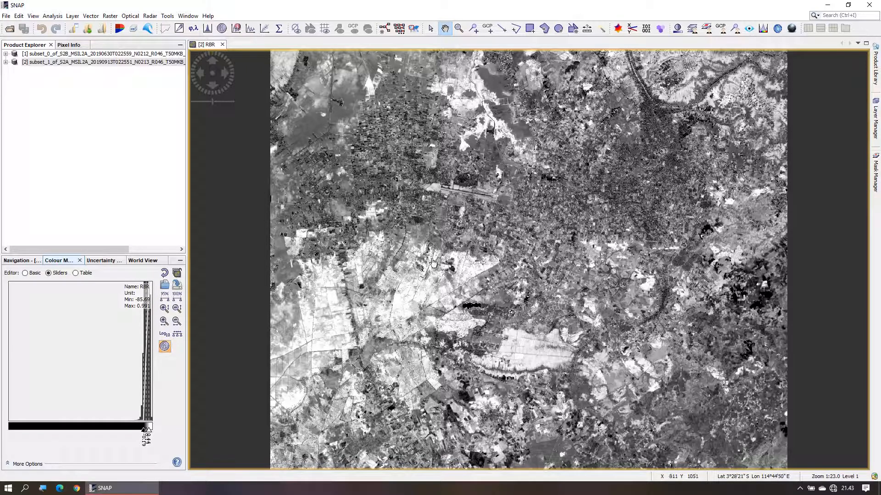
# Step: Start a Band Maths band named RBRfinal for the 20190913 subset product
pyautogui.click(110, 15)
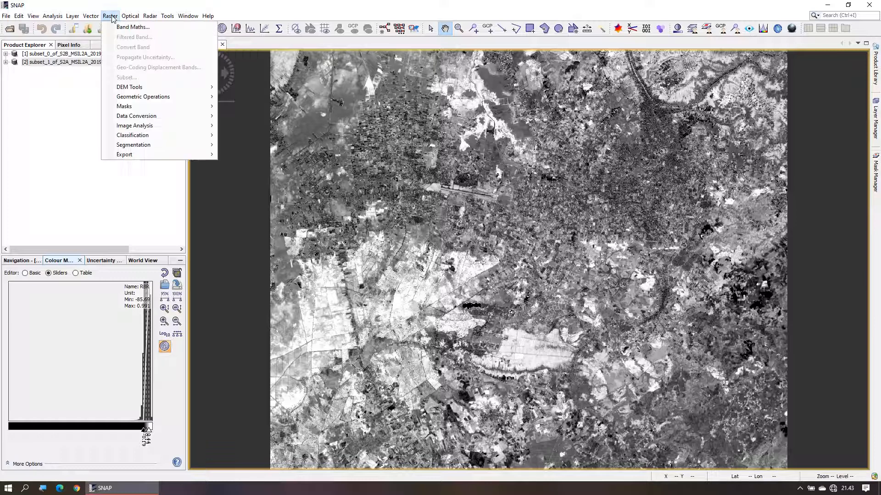
pyautogui.click(121, 28)
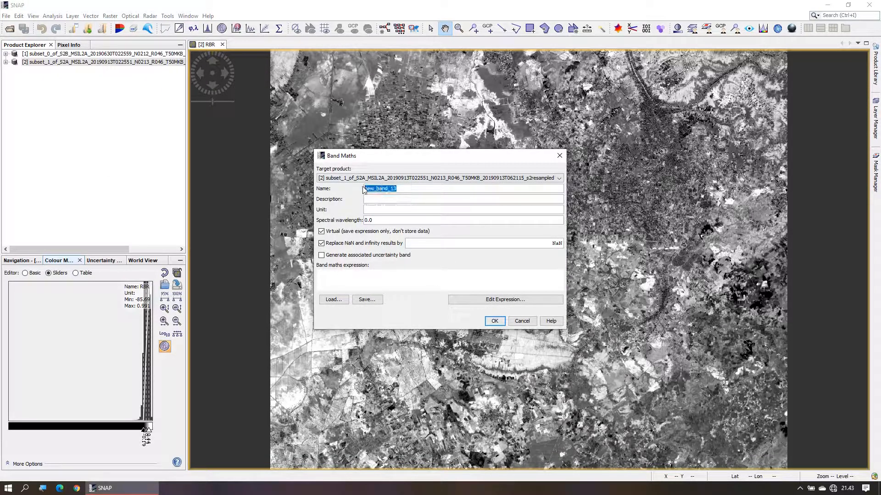
pyautogui.write('RBRfinal')
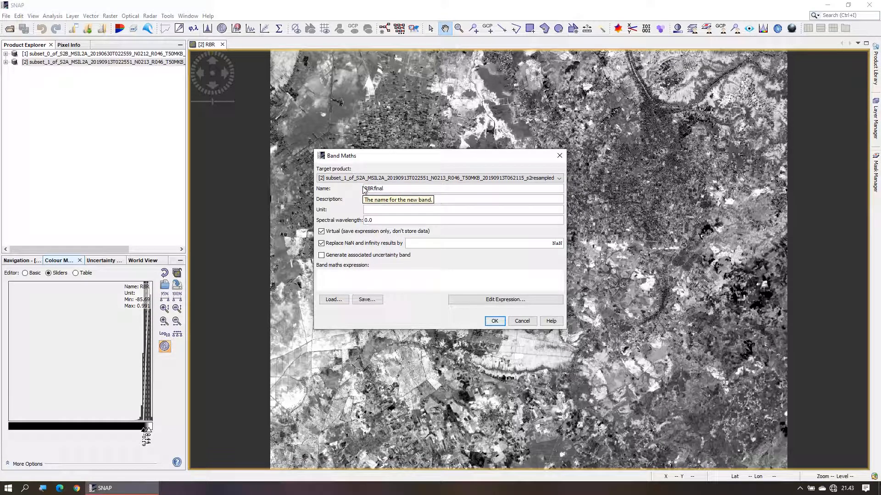
# Step: Enter the RBRfinal expression "if $2.RBR>=-0.5 then $2.RBR else NaN" and magnify it for checking
pyautogui.click(515, 301)
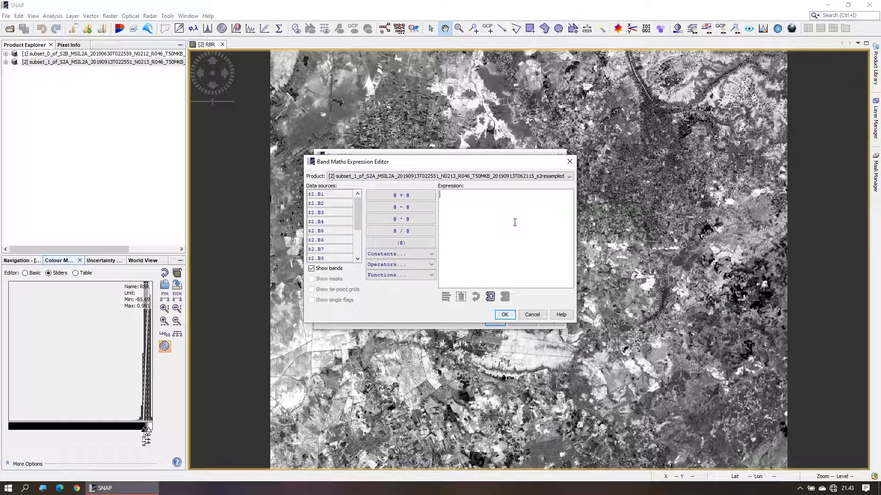
pyautogui.write('if')
pyautogui.scroll(-2, 351, 248)
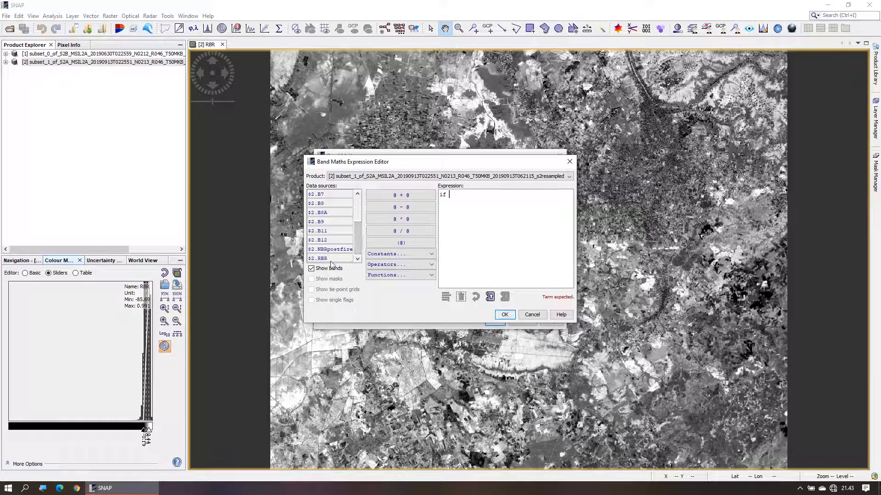
pyautogui.doubleClick(330, 259)
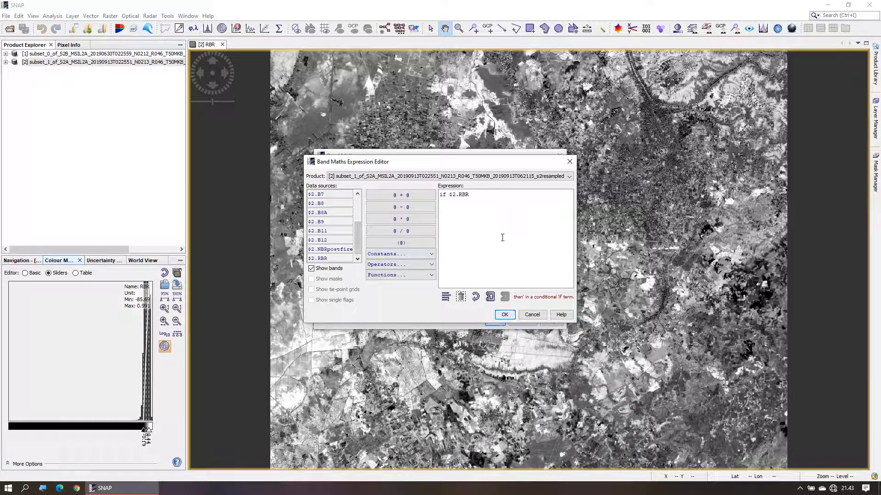
pyautogui.write('>=-0.5 then')
pyautogui.click(342, 259)
pyautogui.write('else ')
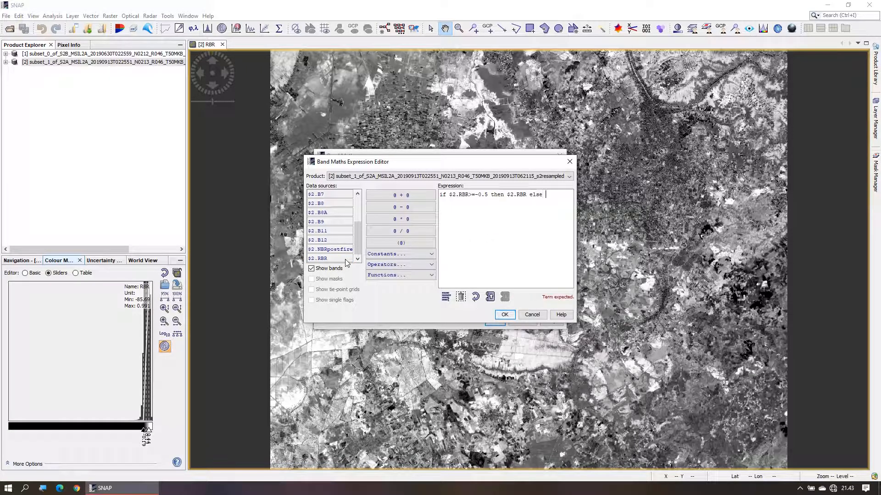
pyautogui.write('NaN')
pyautogui.press('super+plus')
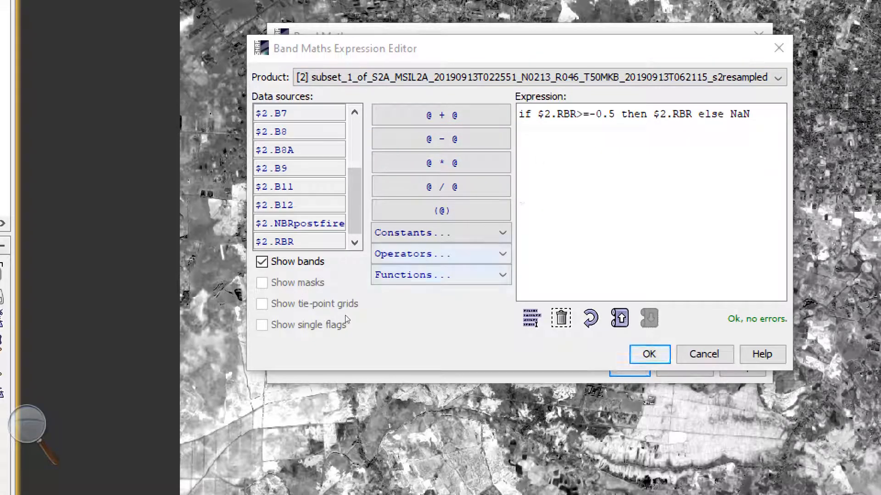
# Step: Stop magnifying the screen, accept the RBRfinal expression and create the band in the 20190913 subset product
pyautogui.click(28, 424)
pyautogui.click(189, 410)
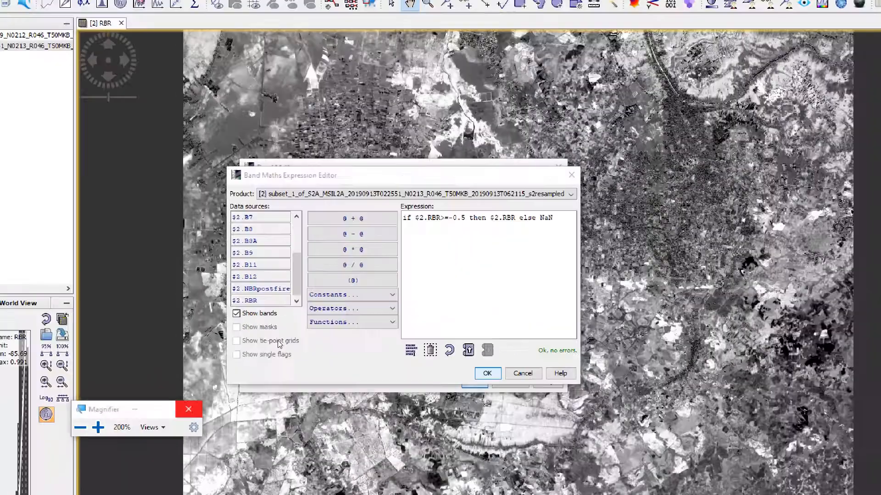
pyautogui.click(503, 315)
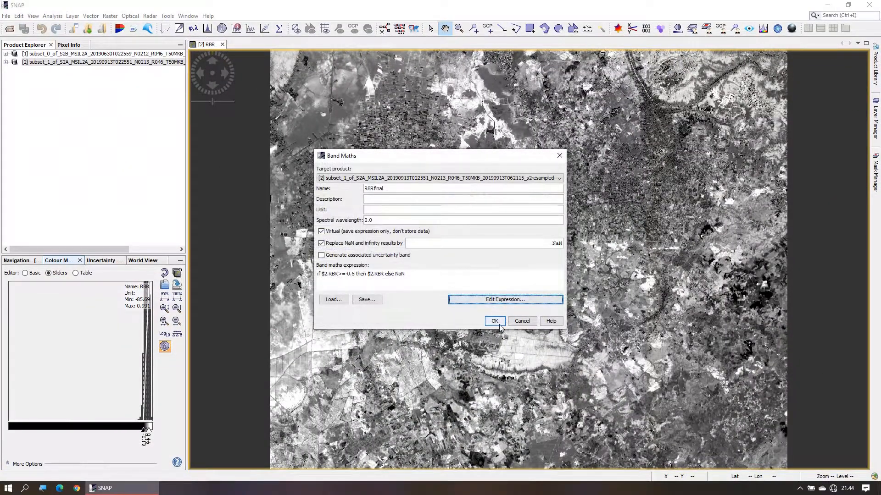
pyautogui.click(498, 323)
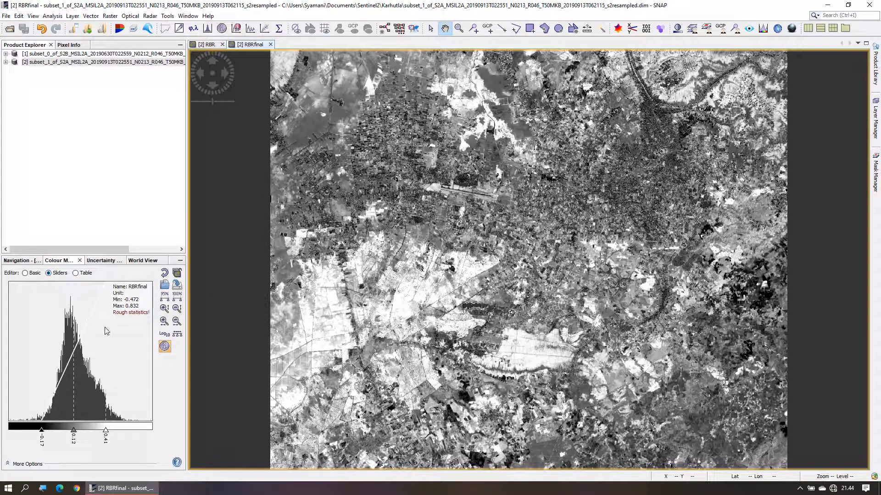
# Step: Compute accurate statistics for the RBRfinal band and examine its minimum and maximum under magnification
pyautogui.click(131, 313)
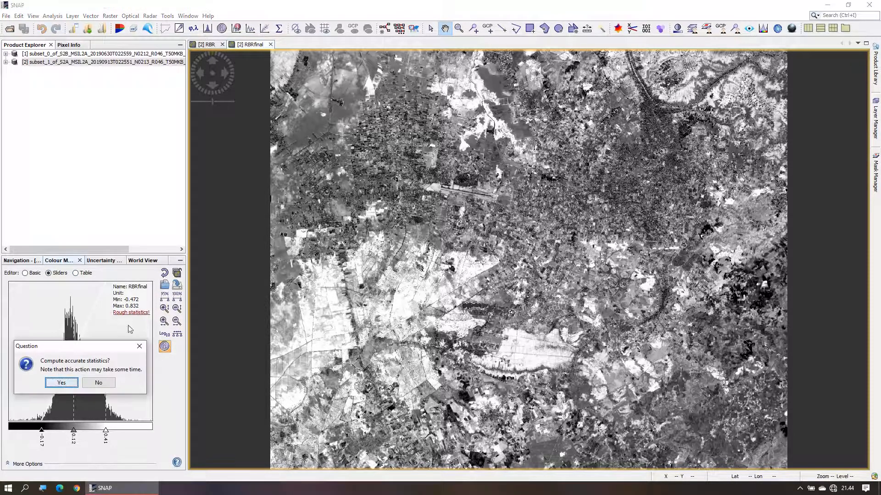
pyautogui.click(61, 383)
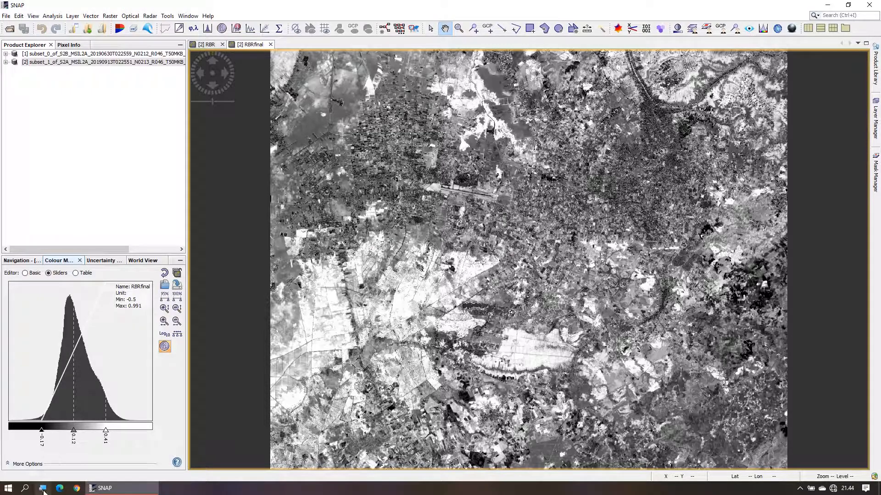
pyautogui.press('super+plus')
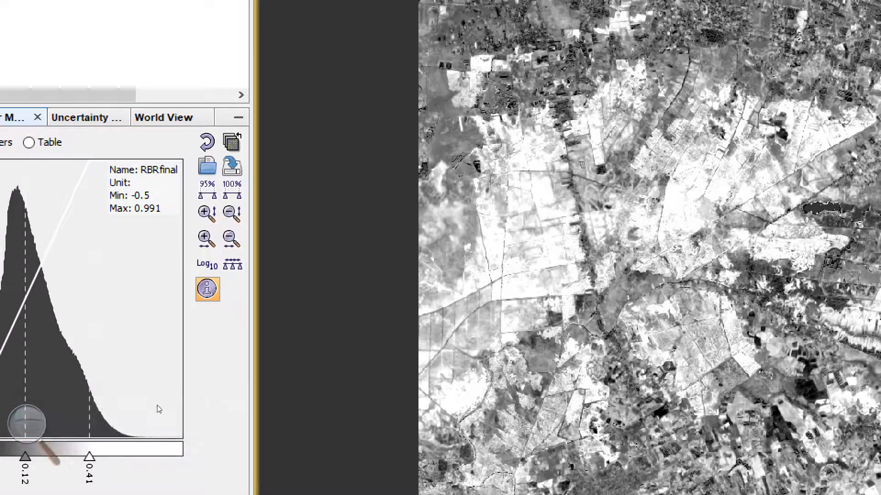
pyautogui.click(83, 419)
pyautogui.click(188, 409)
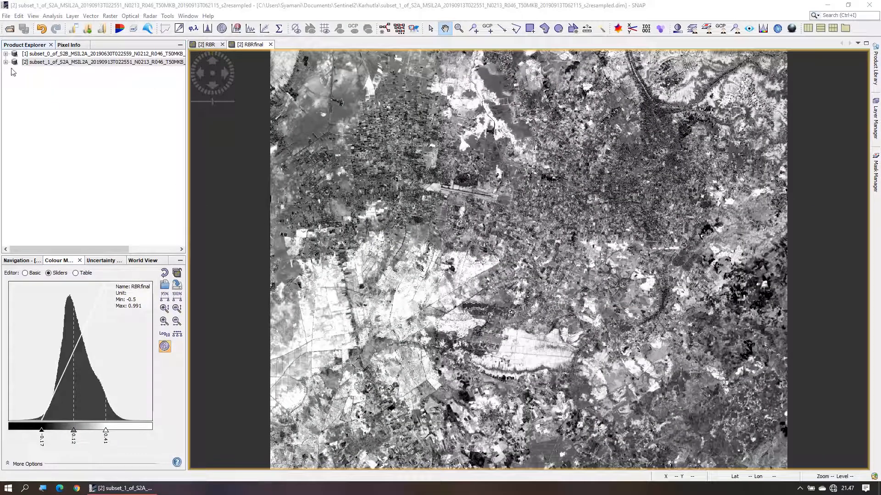
# Step: Convert the virtual RBRfinal band of the 20190913 subset product into a stored band
pyautogui.click(5, 62)
pyautogui.click(14, 86)
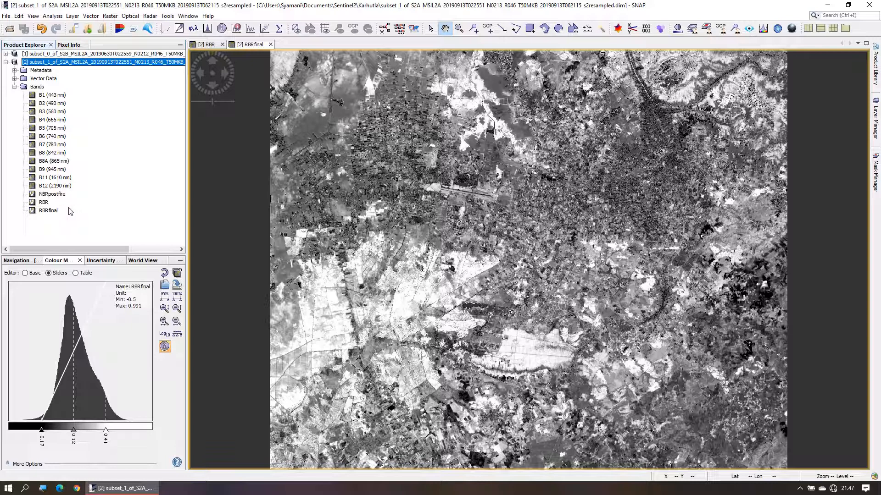
pyautogui.rightClick(49, 212)
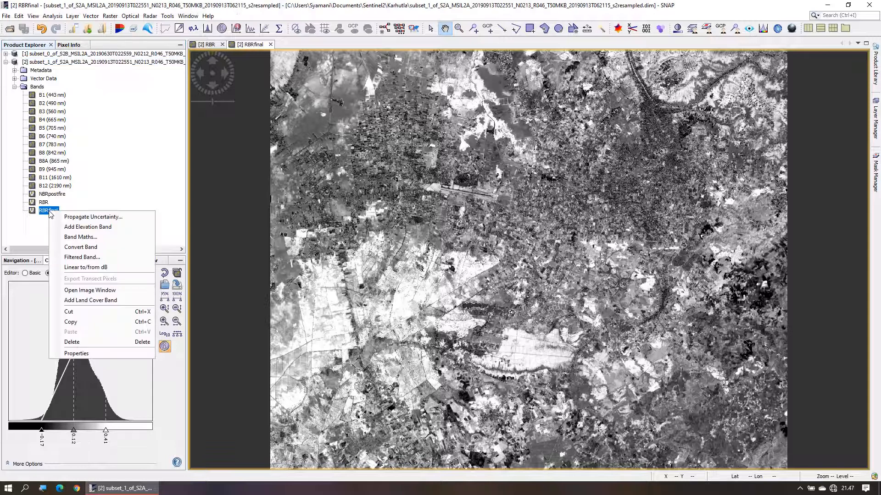
pyautogui.click(90, 248)
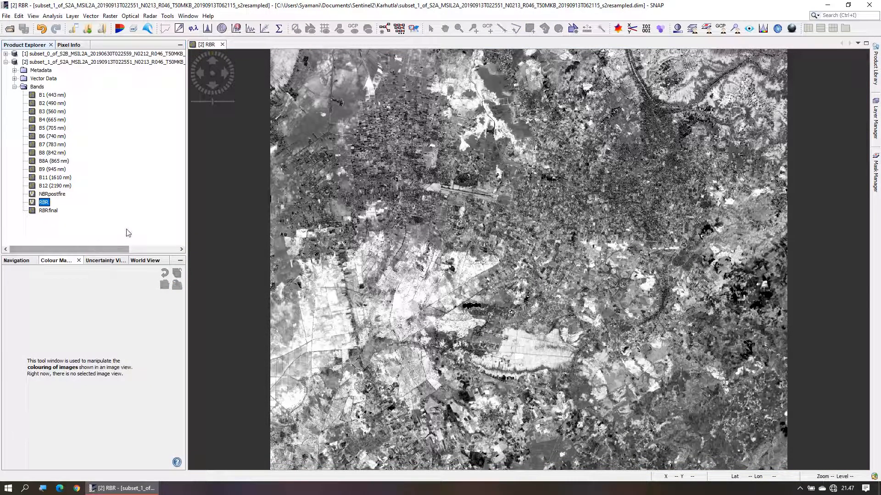
# Step: Export the 20190913 subset product as GeoTIFF / BigTIFF into the Karhutla folder, including only the RBRfinal band
pyautogui.click(5, 16)
pyautogui.moveTo(46, 139)
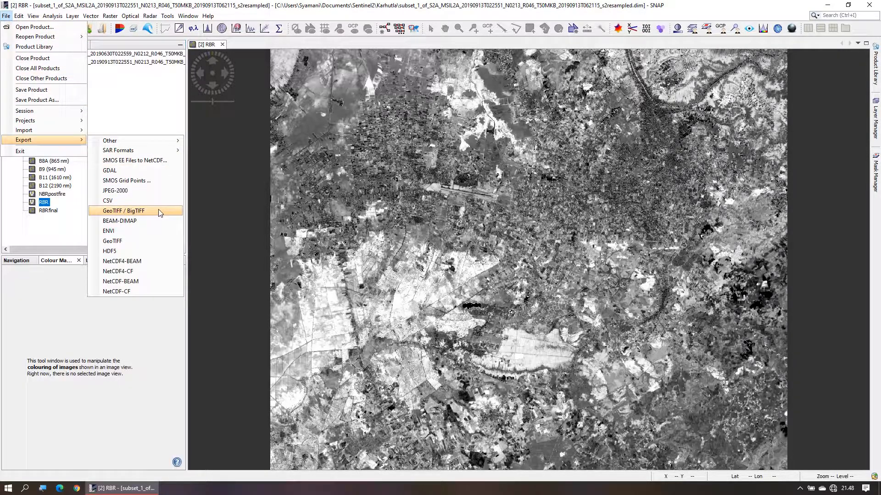
pyautogui.click(174, 213)
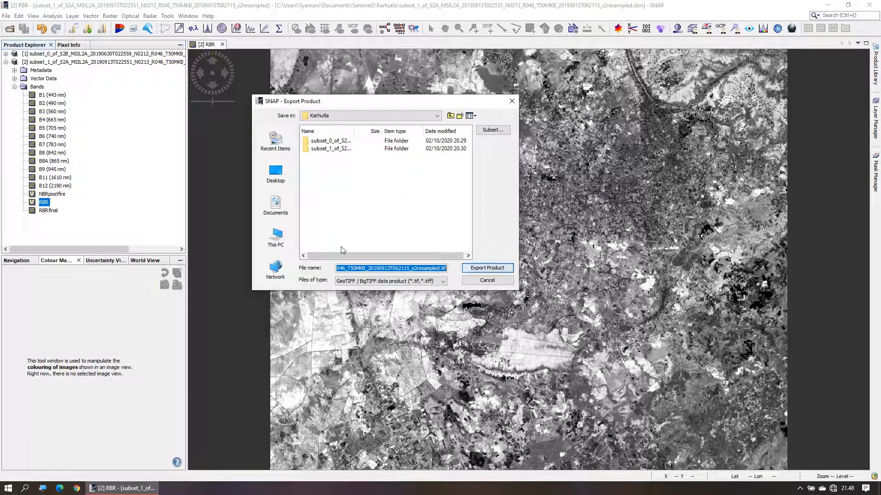
pyautogui.click(500, 131)
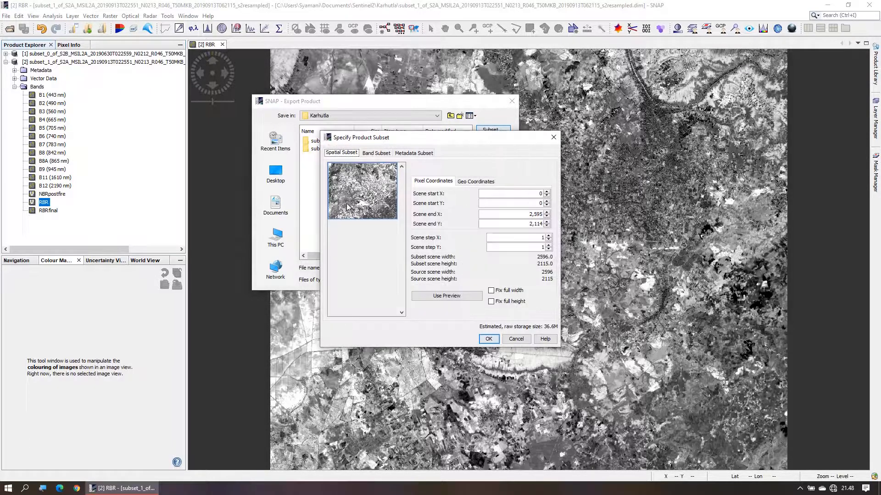
pyautogui.click(375, 154)
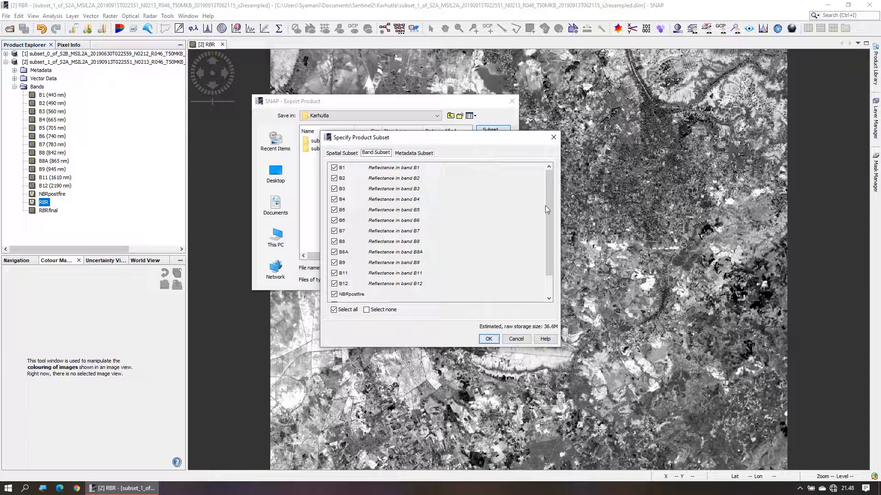
pyautogui.moveTo(549, 250); pyautogui.dragTo(555, 279)
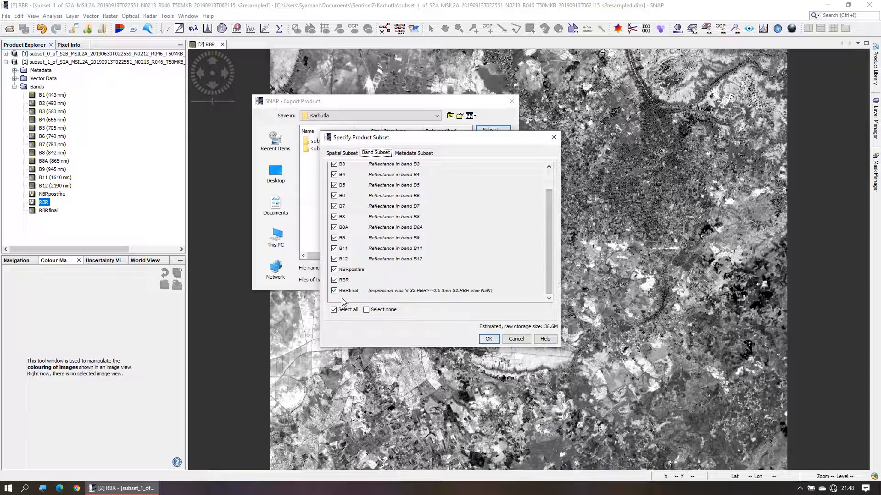
pyautogui.click(373, 310)
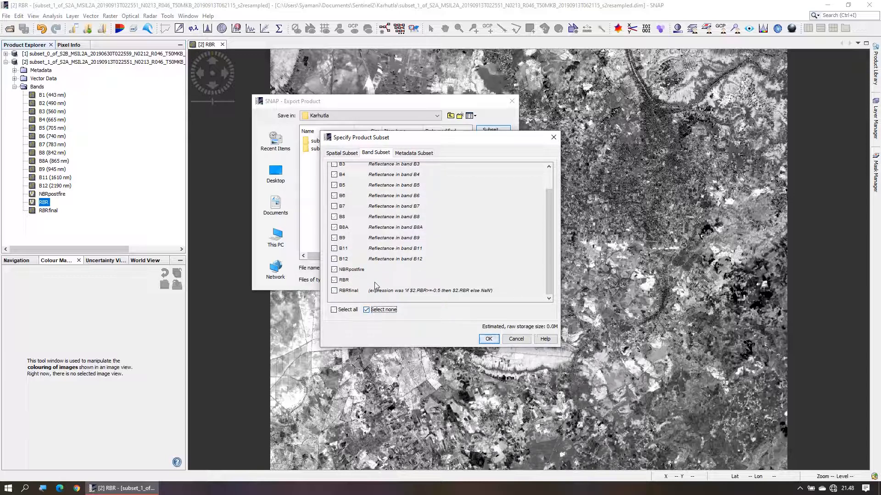
pyautogui.click(334, 291)
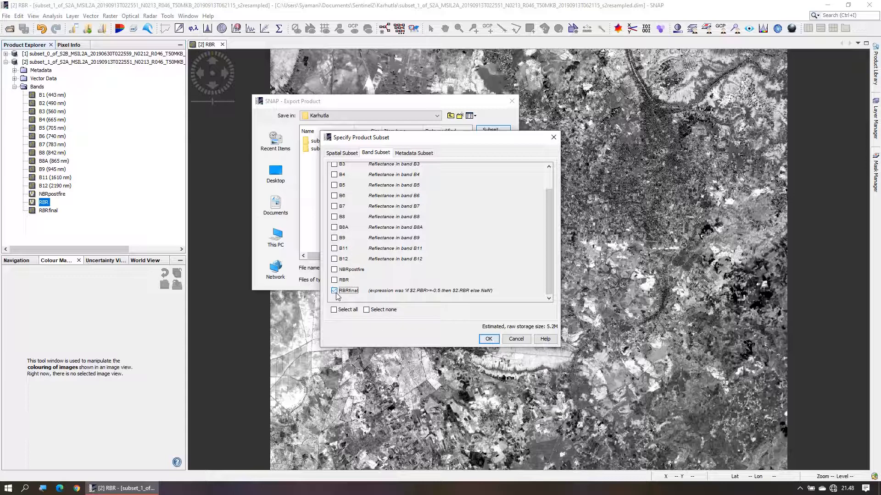
pyautogui.click(490, 340)
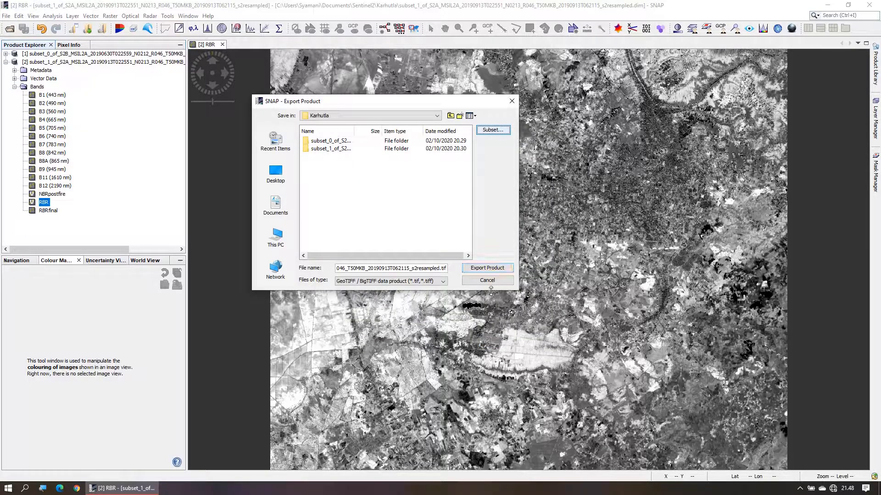
pyautogui.click(488, 268)
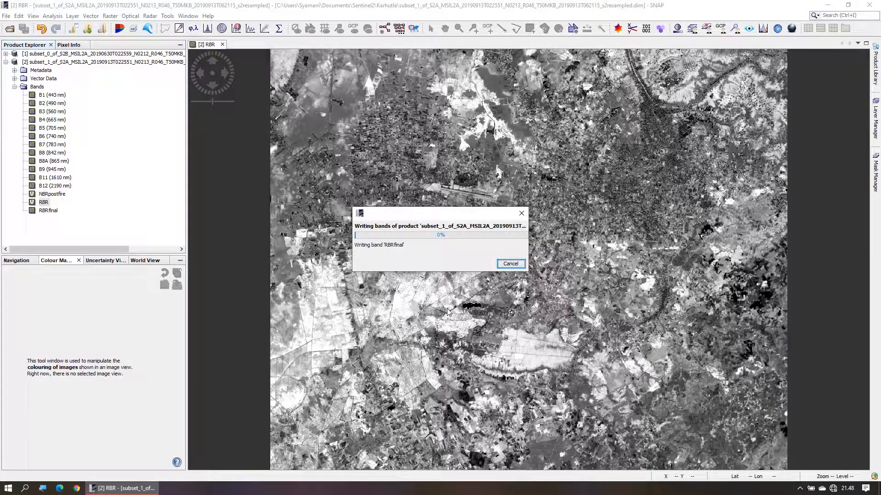
# Step: Switch to ArcMap and add the exported subset_1 TIFF from the Karhutla folder to the map, building pyramids with Nearest Neighbor resampling
pyautogui.press('super')
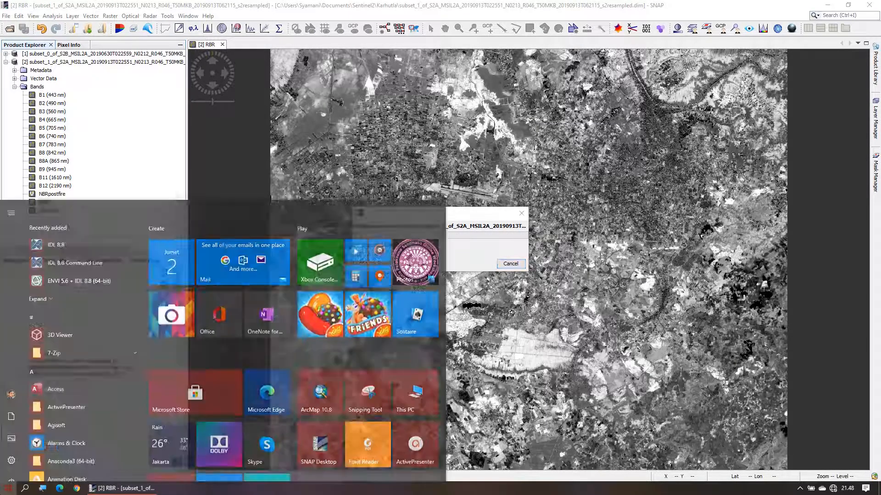
pyautogui.click(316, 359)
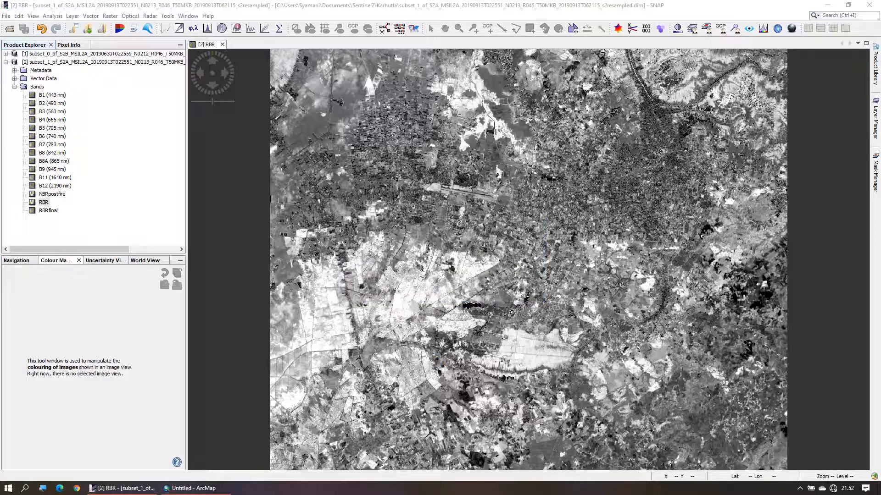
pyautogui.click(214, 489)
pyautogui.click(877, 65)
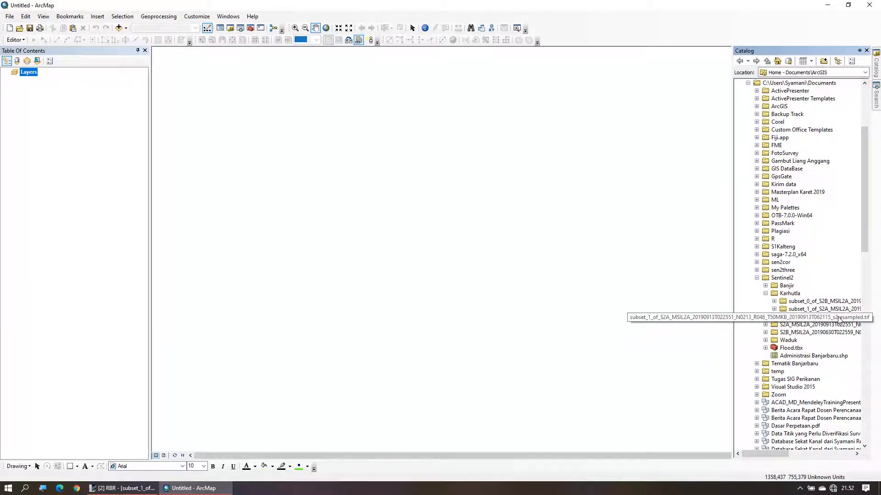
pyautogui.moveTo(838, 319); pyautogui.dragTo(477, 282)
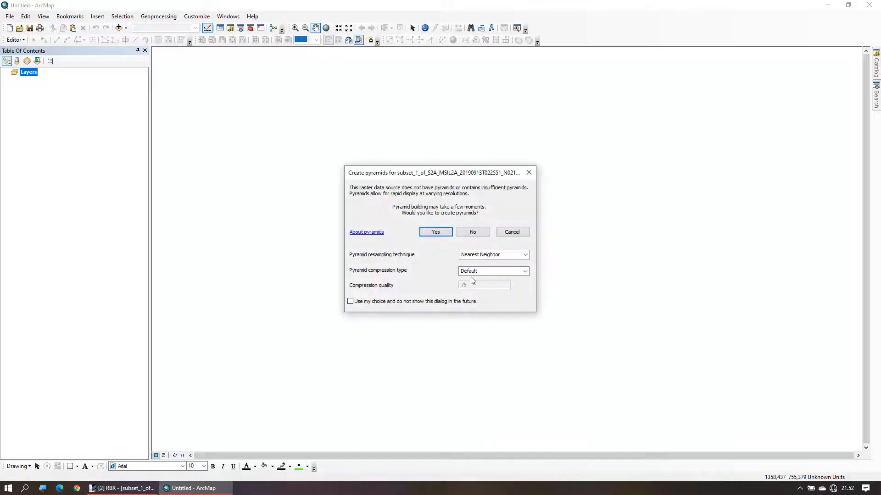
pyautogui.click(435, 233)
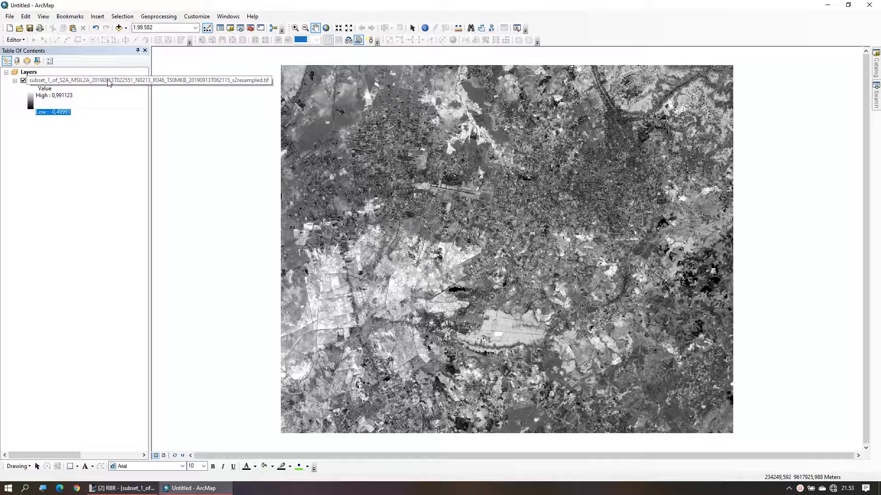
# Step: Change the raster layer's symbology to Classified and set the classification to 7 classes
pyautogui.rightClick(80, 81)
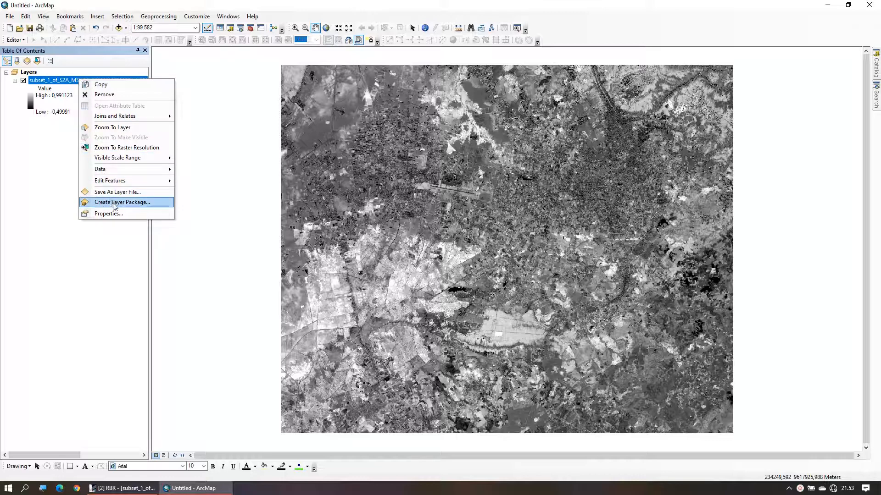
pyautogui.click(135, 215)
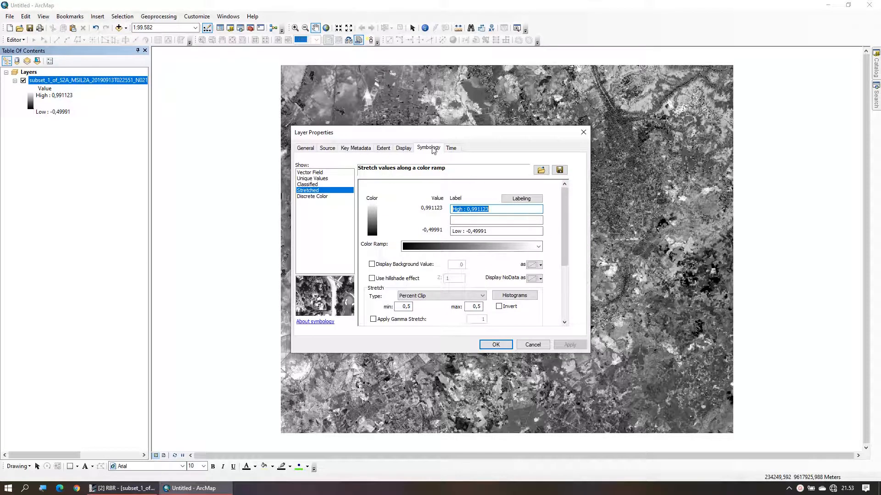
pyautogui.click(431, 149)
pyautogui.click(312, 185)
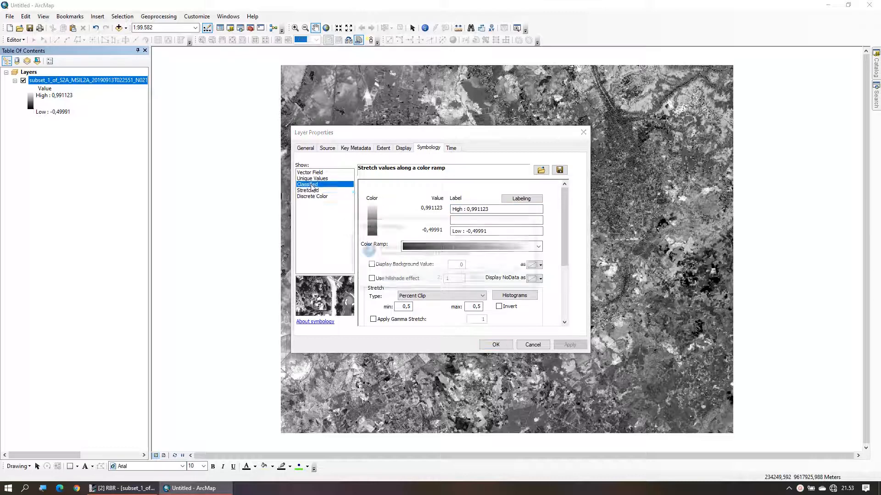
pyautogui.click(479, 275)
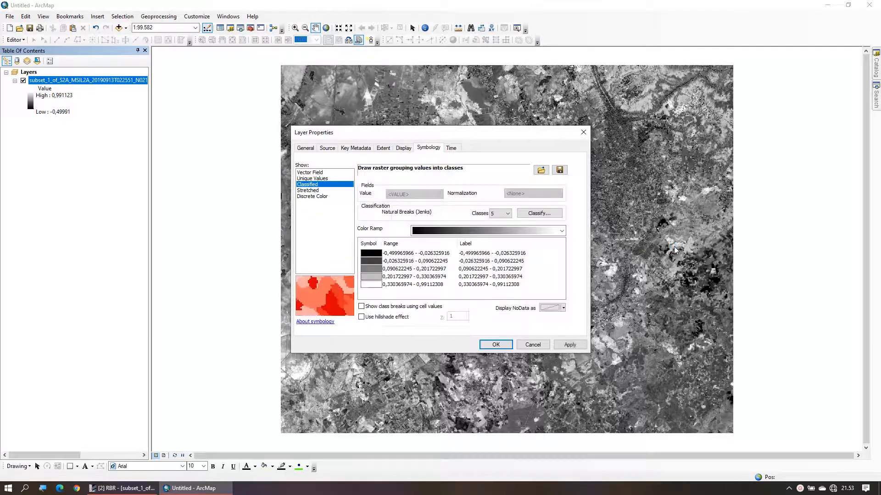
pyautogui.click(546, 214)
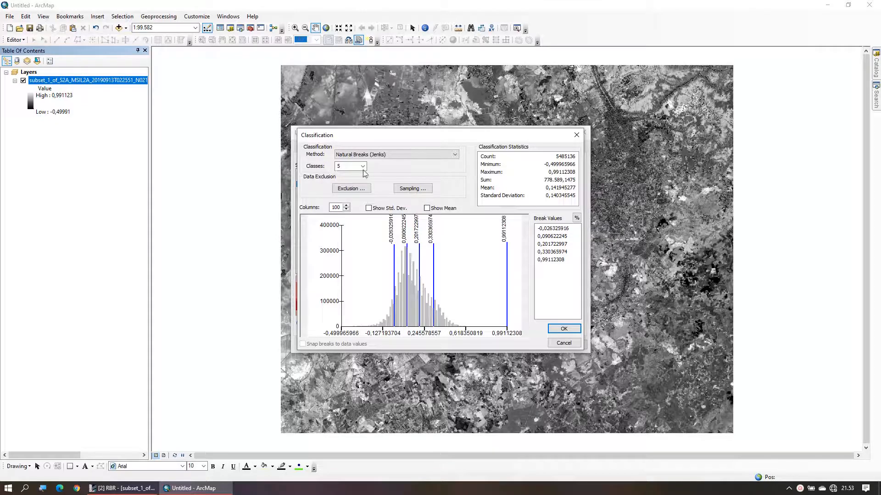
pyautogui.click(362, 166)
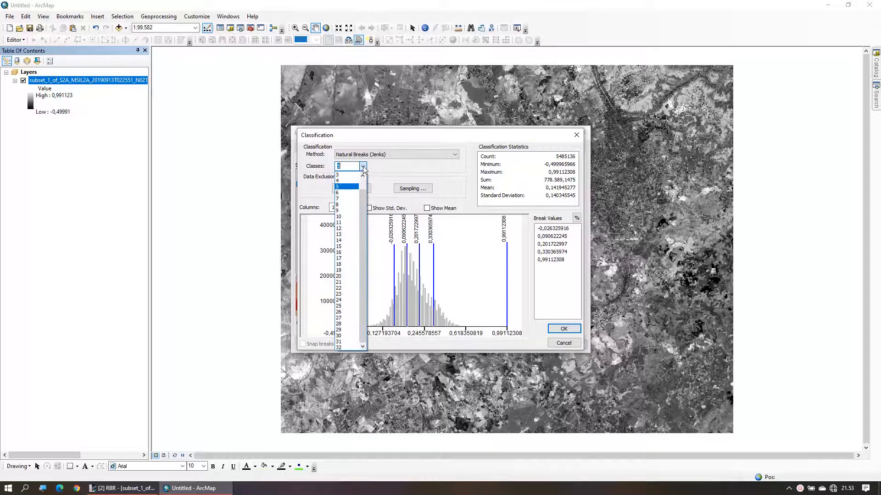
pyautogui.click(348, 198)
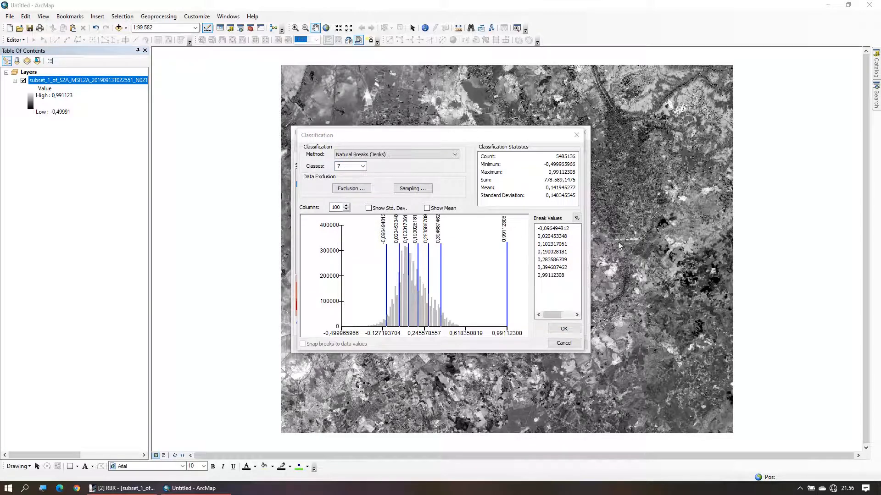
# Step: Set the first six class break values to -0,251, -0,1, 0,1, 0,269, 0,439 and 0,659, keeping the maximum as the last break
pyautogui.click(561, 230)
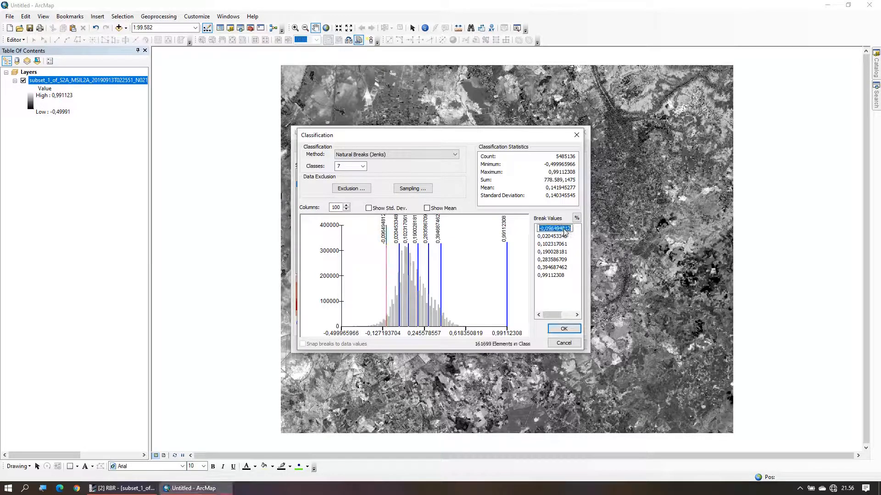
pyautogui.click(553, 229)
pyautogui.moveTo(542, 229); pyautogui.dragTo(573, 230)
pyautogui.write('-0,251')
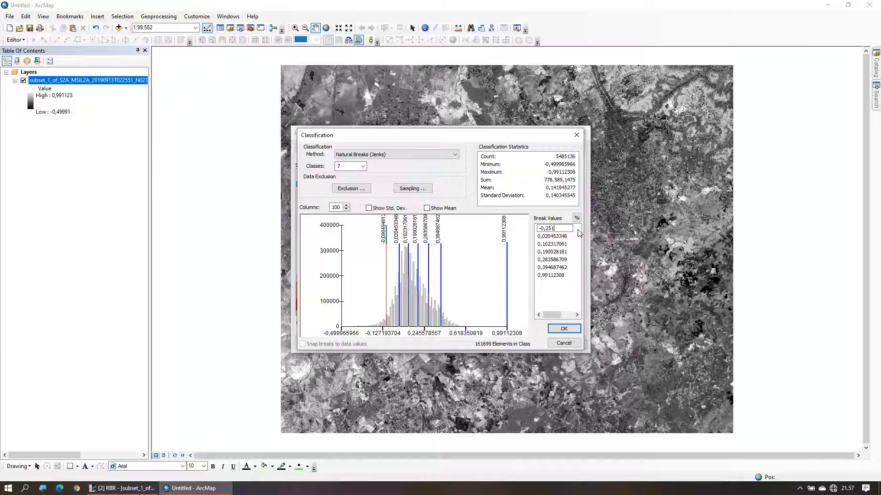
pyautogui.press('Return')
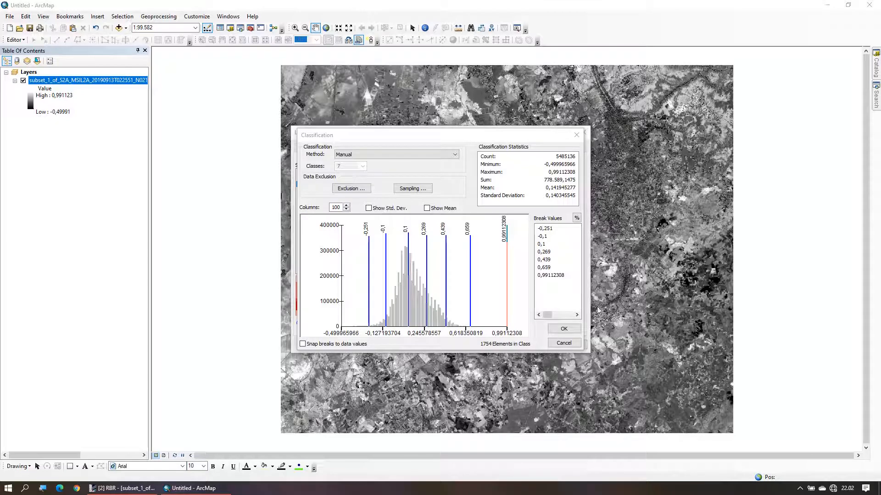
pyautogui.click(571, 329)
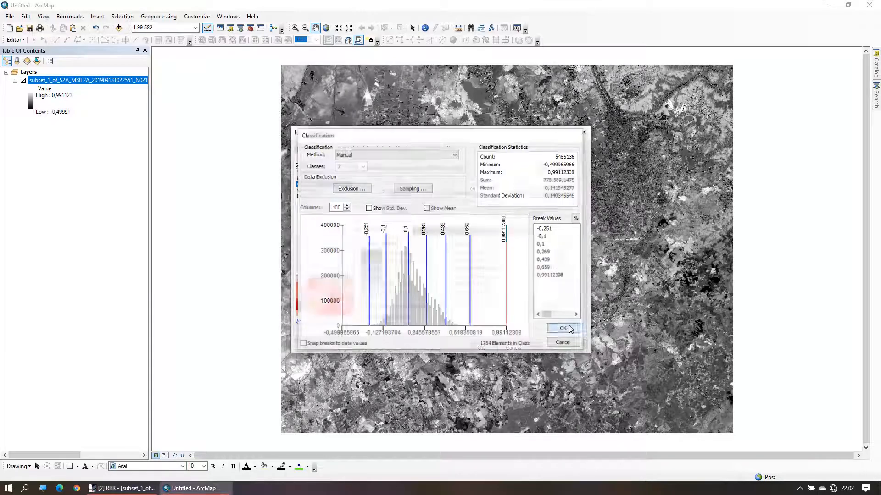
# Step: Colour the seven raster classes with the multicolour ramp running from white and magenta through blue, green and orange to dark red
pyautogui.click(562, 231)
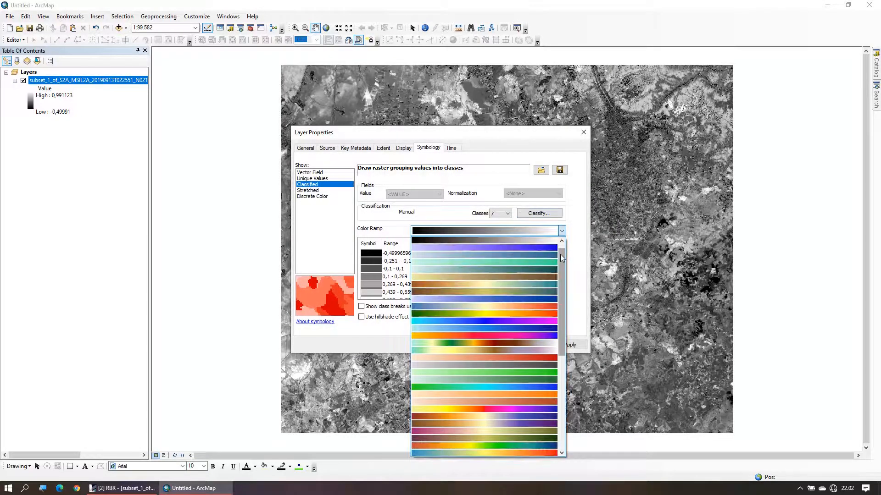
pyautogui.moveTo(561, 258); pyautogui.dragTo(572, 389)
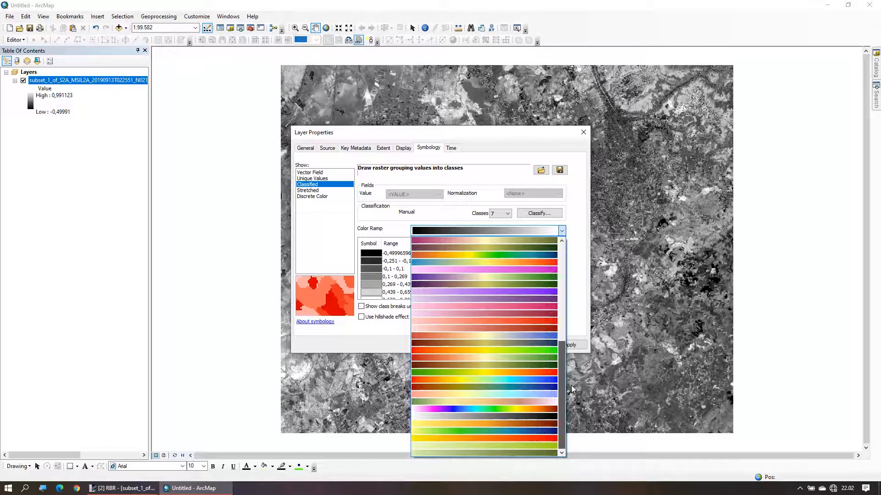
pyautogui.click(543, 409)
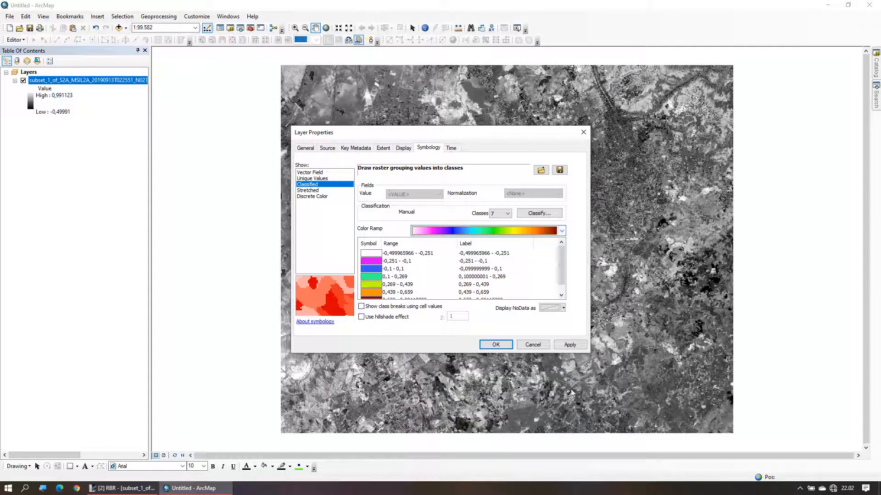
pyautogui.click(496, 345)
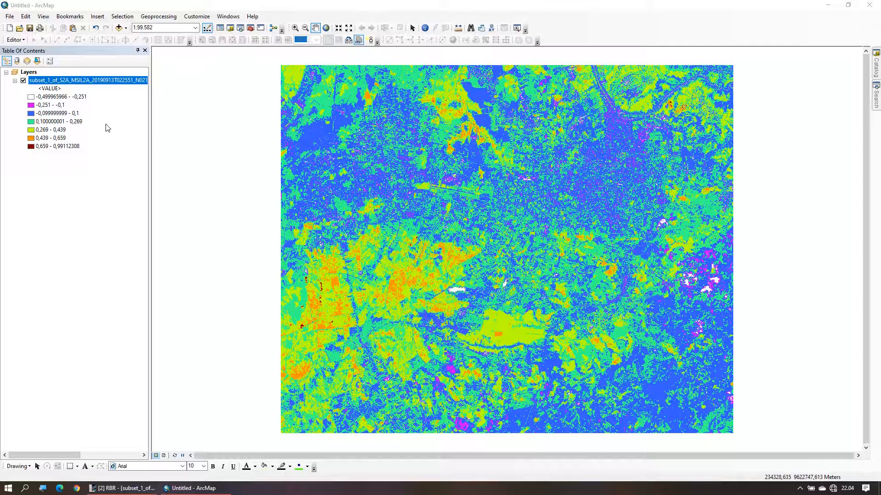
# Step: Label the lowest class of the raster layer, ending at -0,251, as "Enhanced Regrowth, high (post-fire)"
pyautogui.rightClick(110, 81)
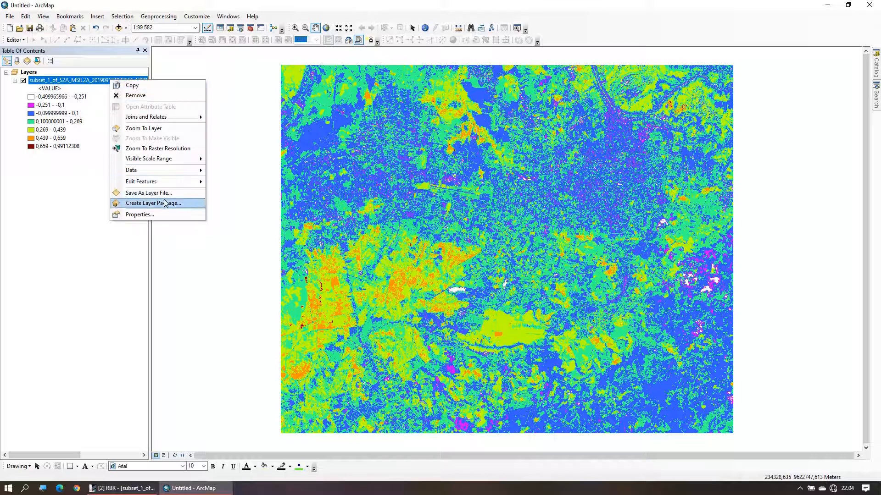
pyautogui.click(165, 215)
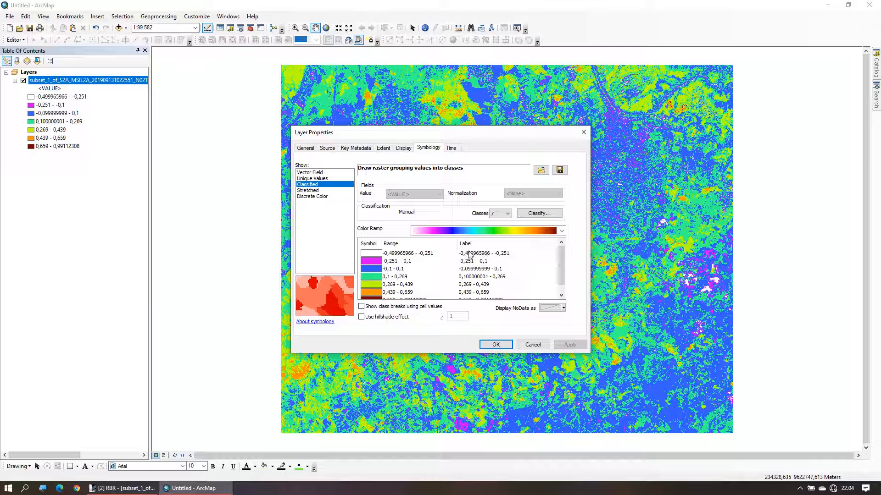
pyautogui.doubleClick(504, 255)
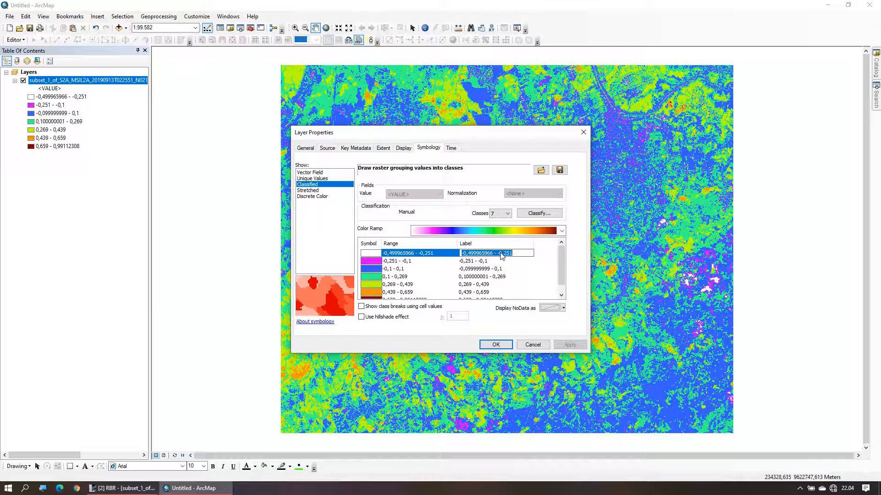
pyautogui.write('Enhanced Regrowth,high (po')
pyautogui.write('st')
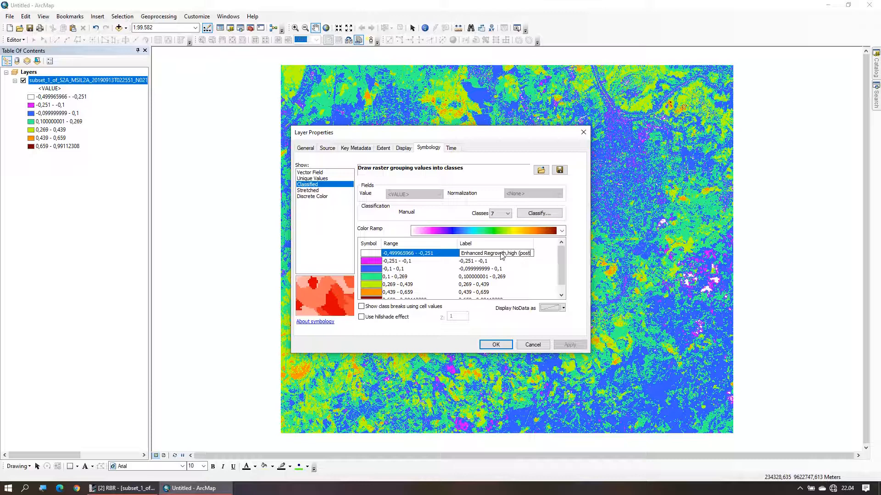
pyautogui.write('-fire)')
pyautogui.press('Return')
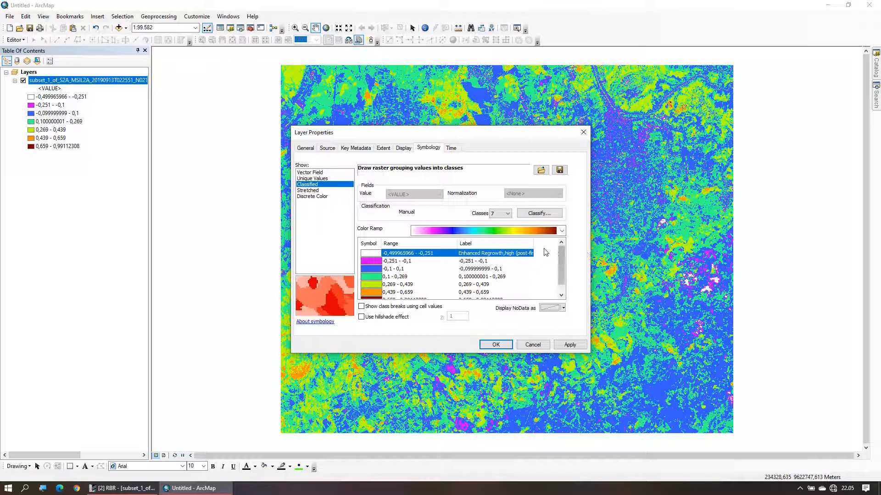
# Step: Widen the class label column and apply the regrowth, unburned and severity labels to the raster layer's legend
pyautogui.moveTo(533, 243); pyautogui.dragTo(553, 242)
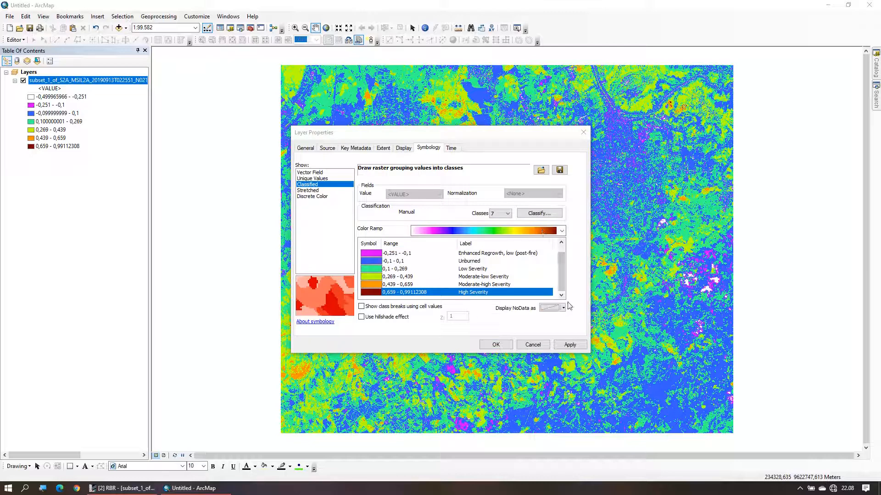
pyautogui.click(573, 347)
pyautogui.click(497, 346)
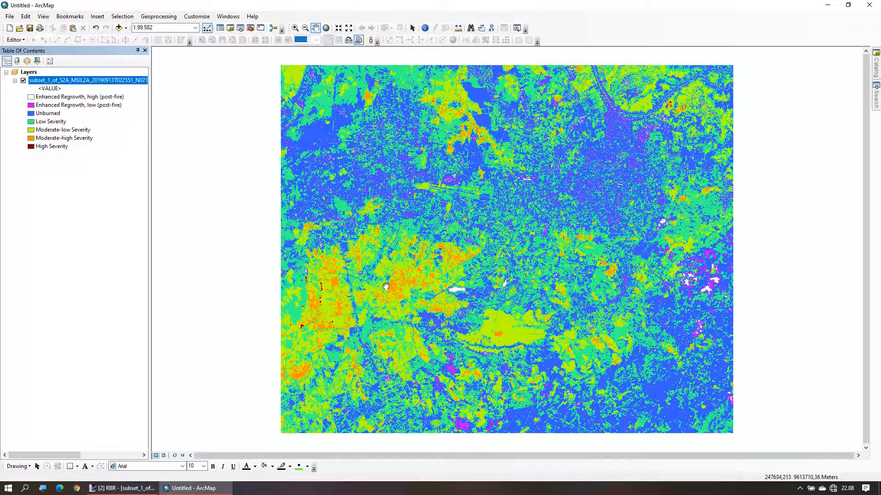
pyautogui.click(51, 146)
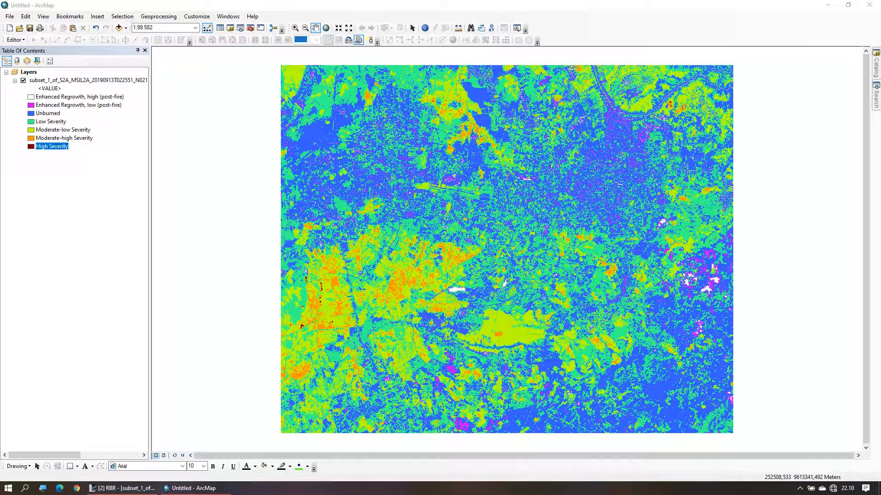